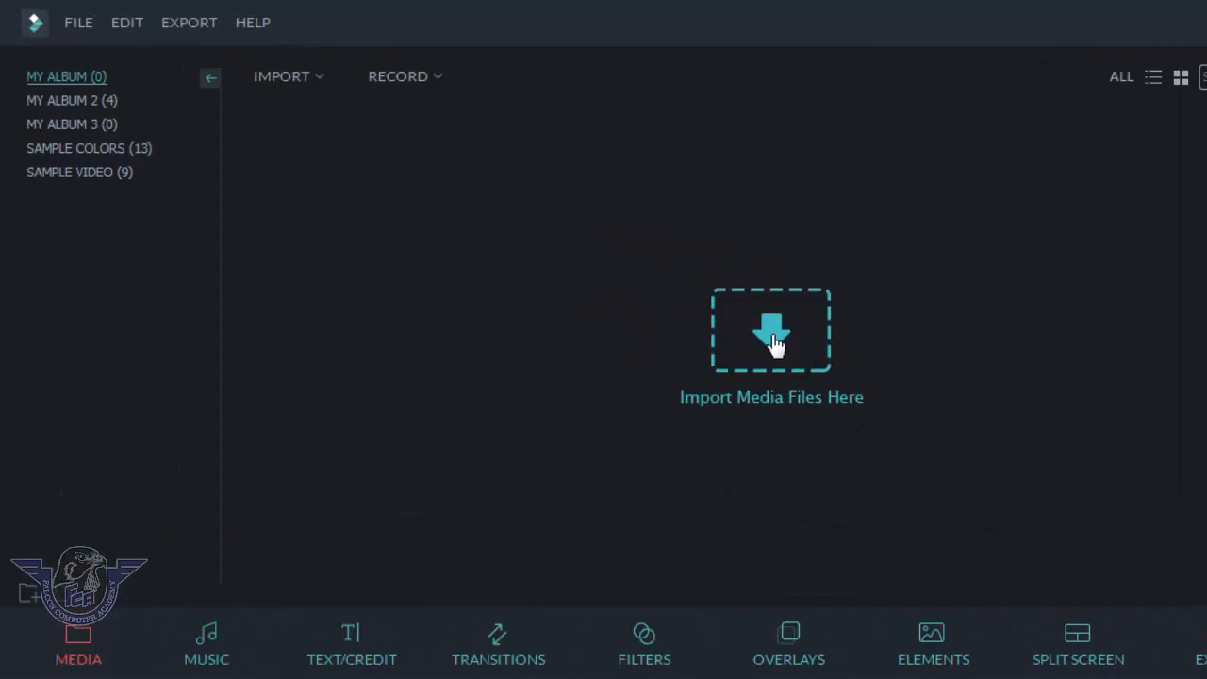
# Step: Import the Khuda Bhi Jab Tumhe mp4 from G:\Video and add it to the timeline
pyautogui.click(774, 341)
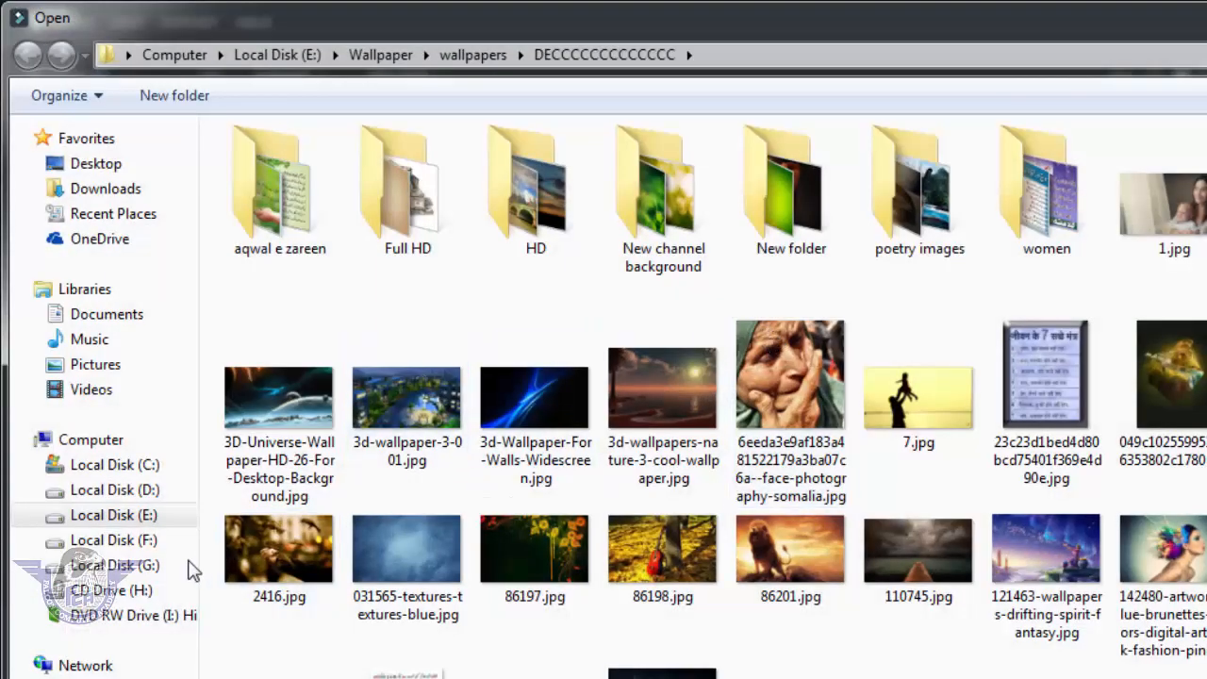
pyautogui.click(150, 569)
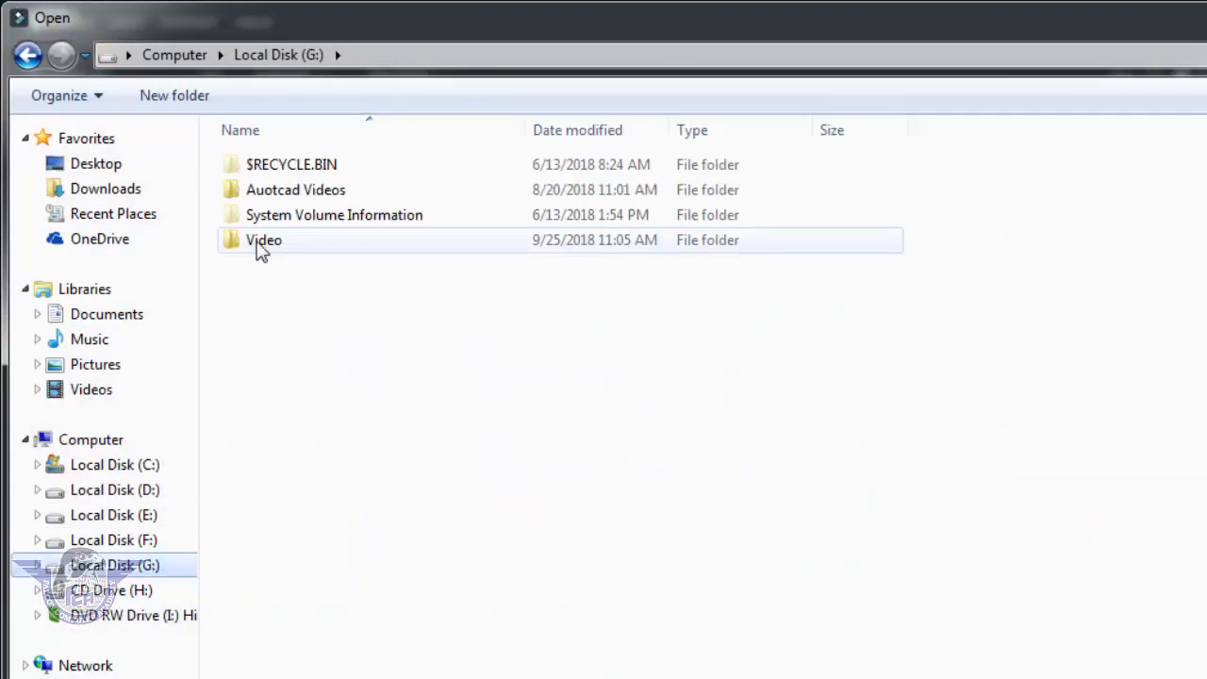
pyautogui.doubleClick(277, 248)
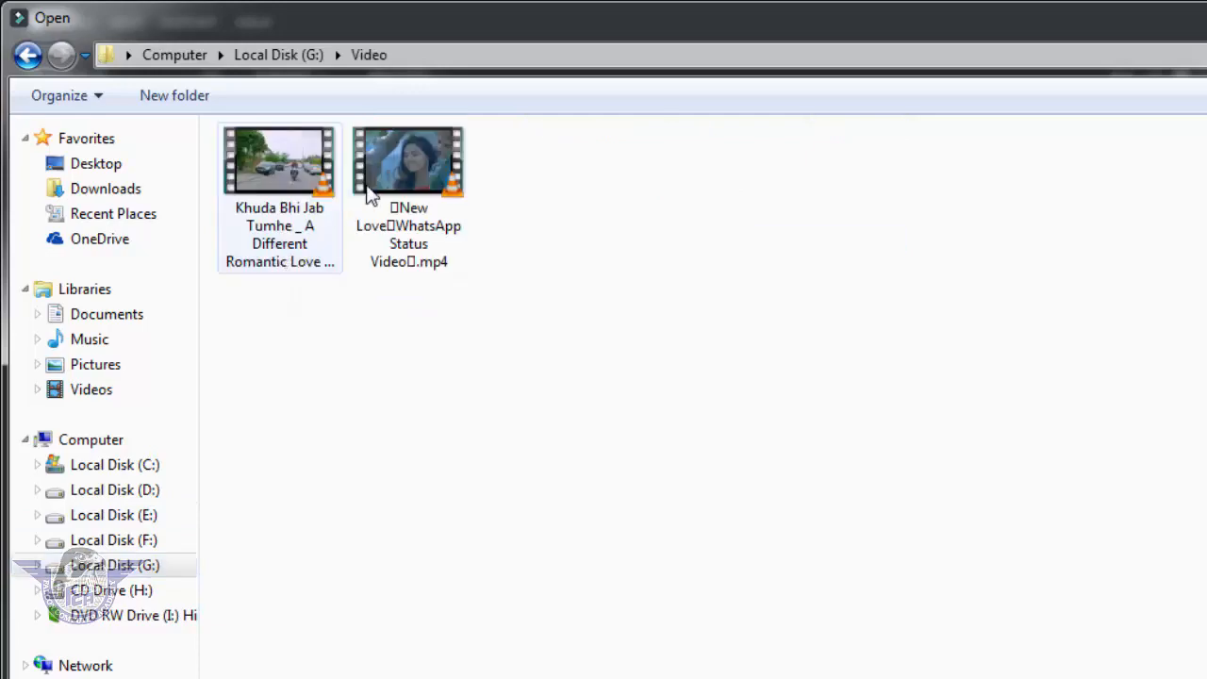
pyautogui.click(283, 193)
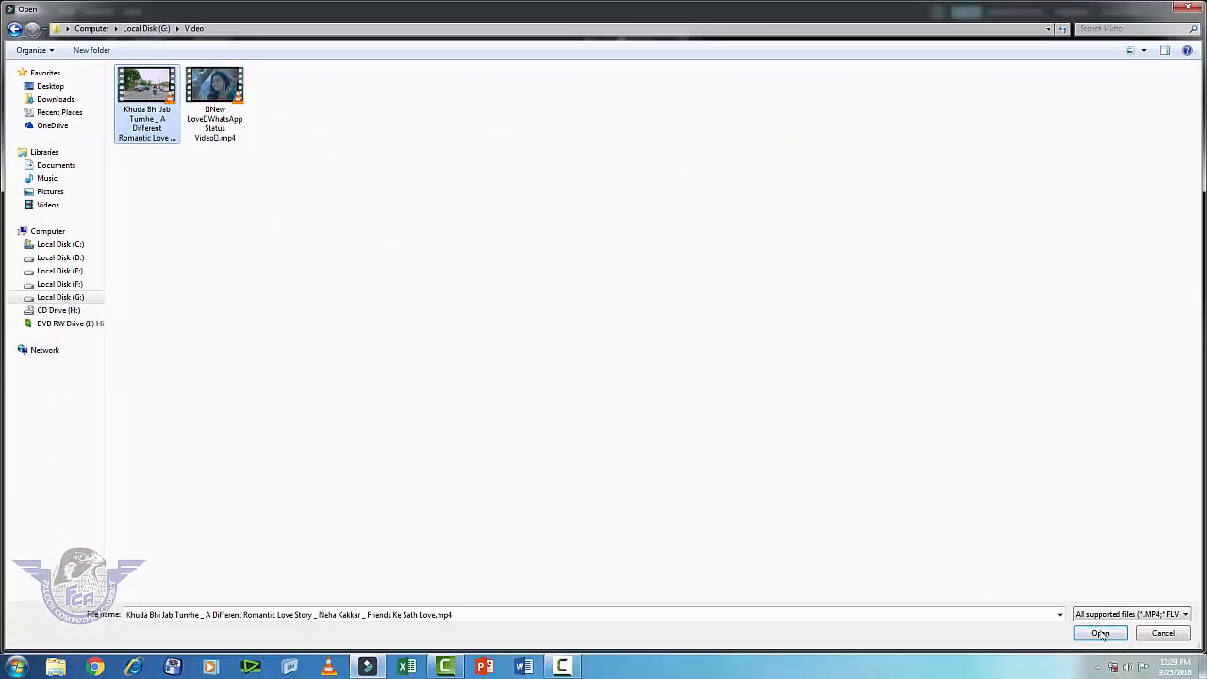
pyautogui.click(1096, 631)
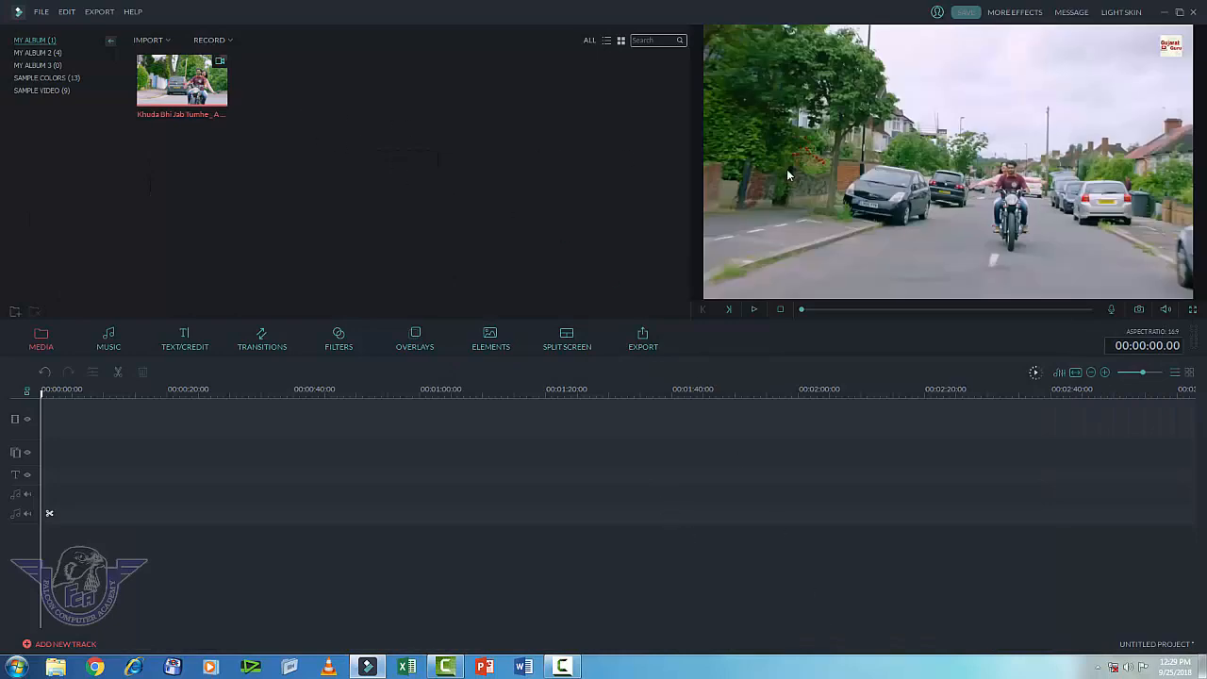
pyautogui.moveTo(183, 83)
pyautogui.click(180, 83)
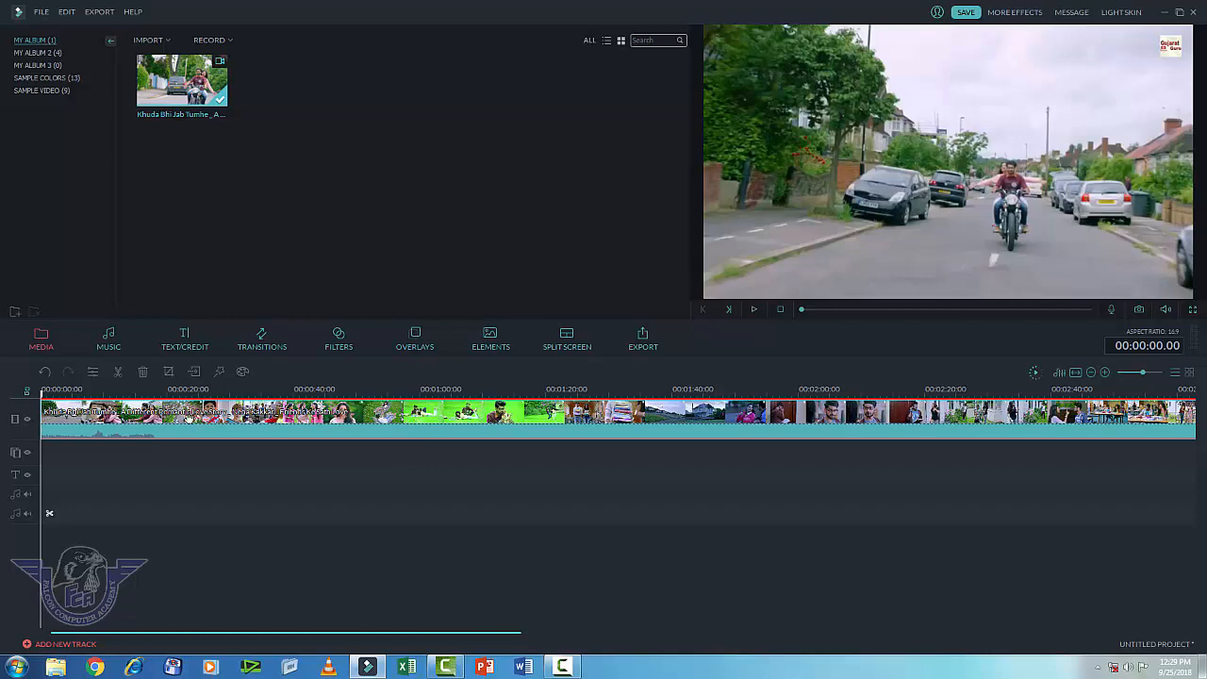
# Step: Use Audio Detach on the timeline clip, then delete the detached audio clip
pyautogui.rightClick(110, 419)
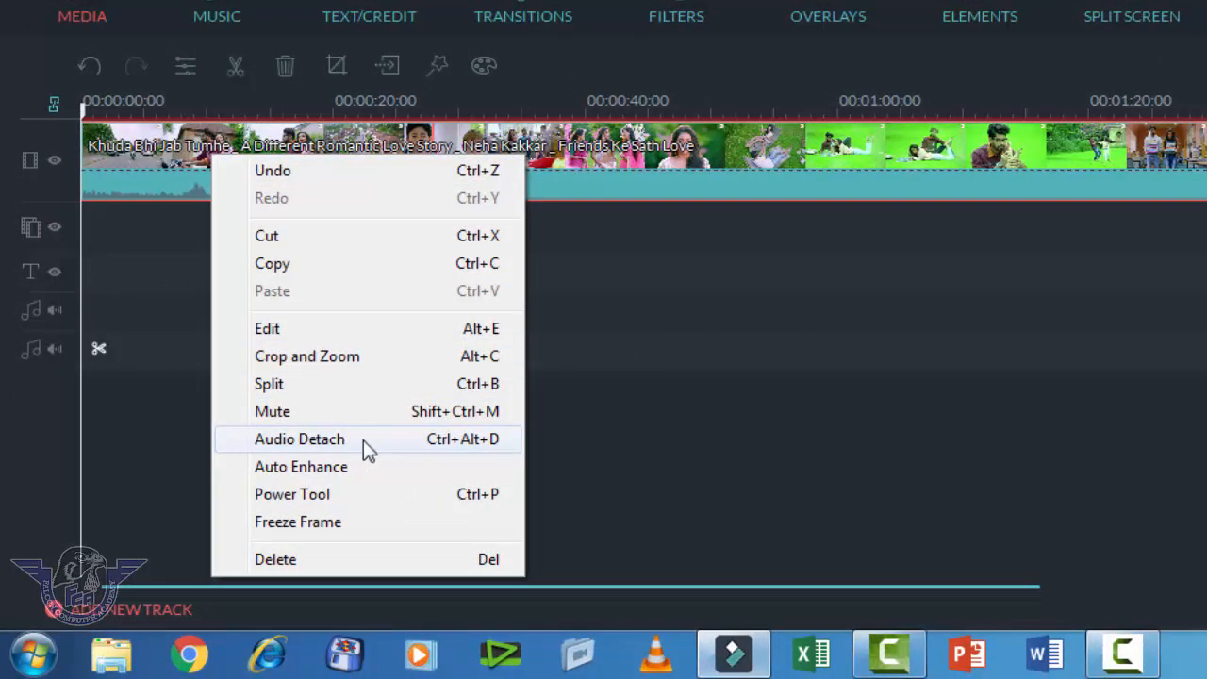
pyautogui.click(363, 440)
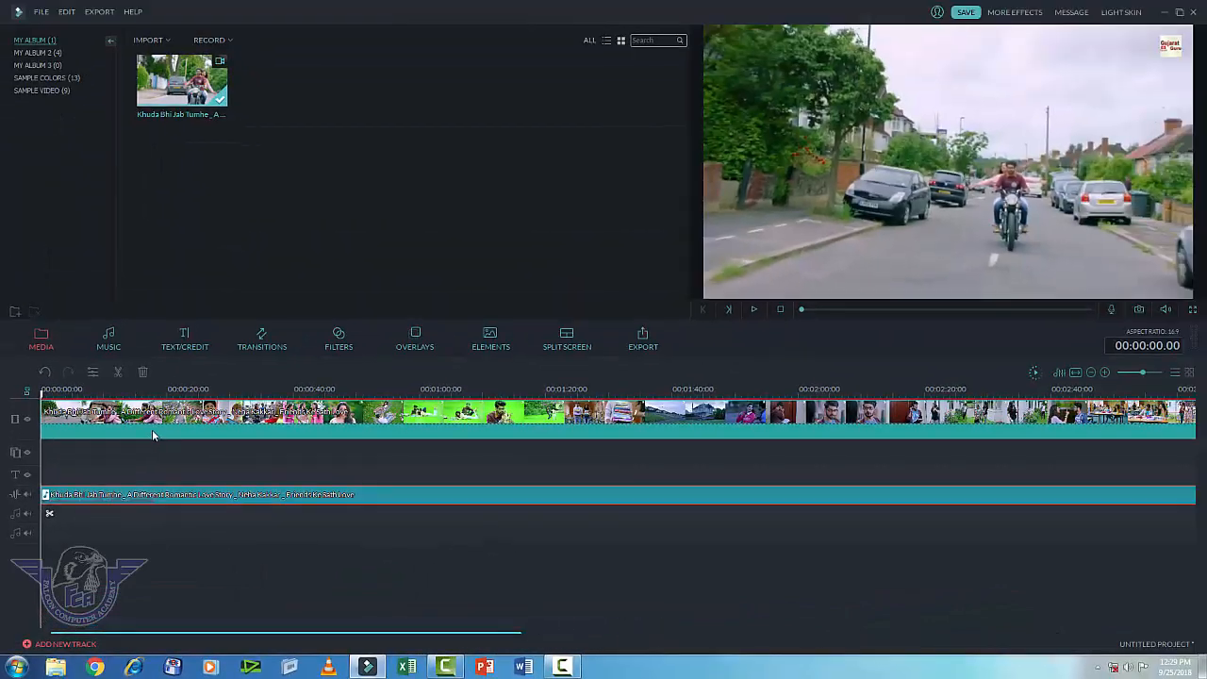
pyautogui.click(215, 337)
pyautogui.click(164, 496)
pyautogui.click(174, 431)
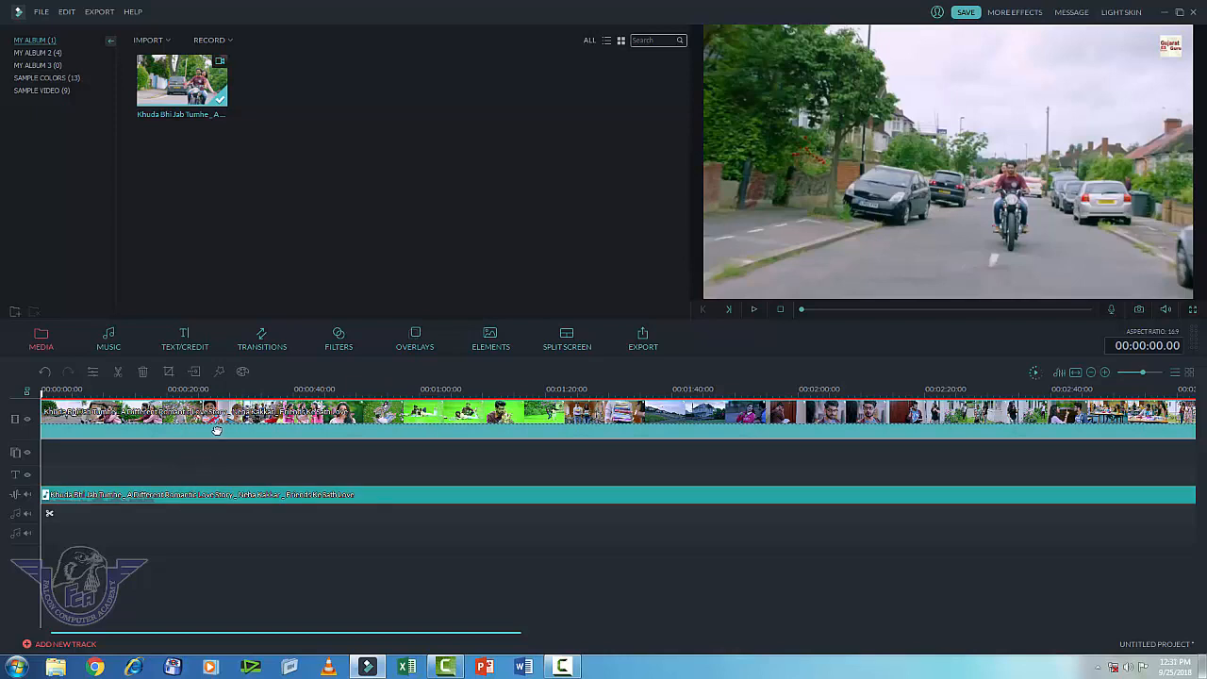
pyautogui.click(211, 500)
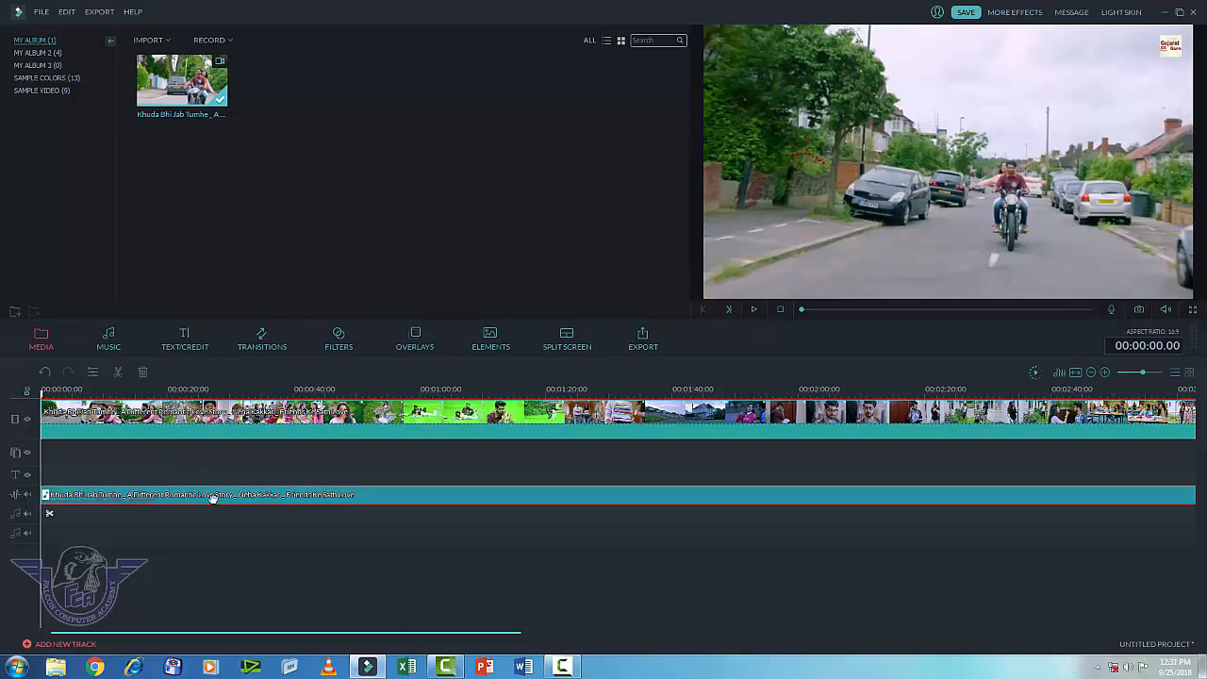
pyautogui.press('Delete')
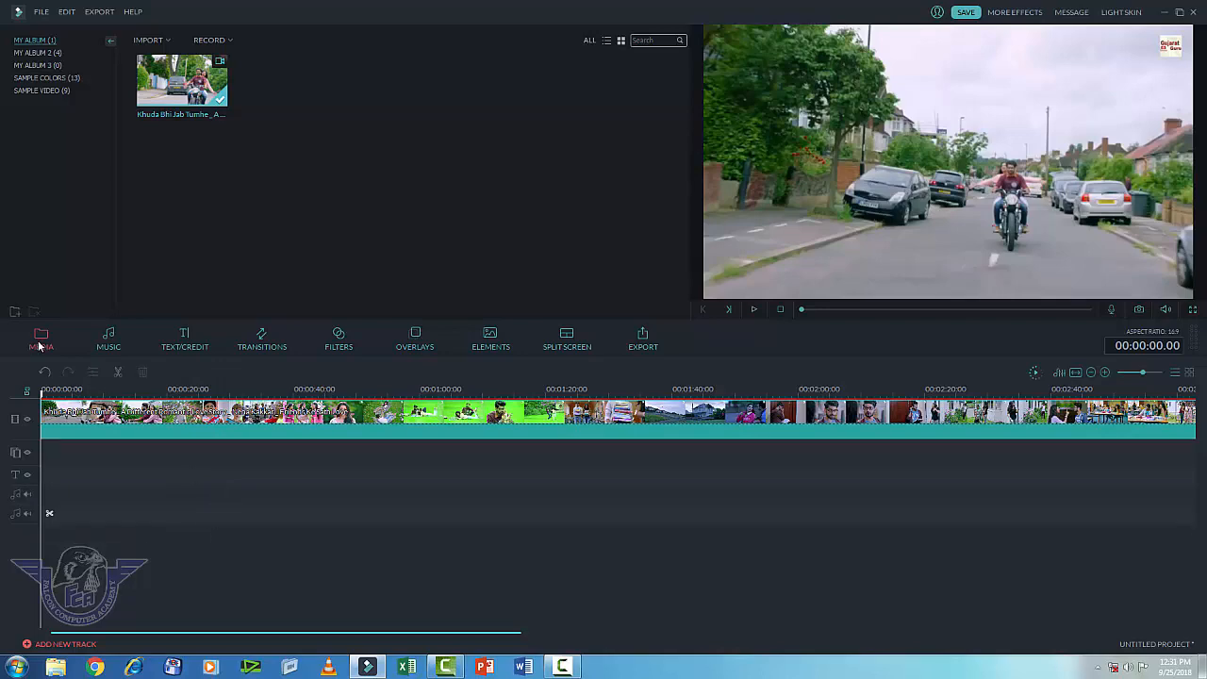
# Step: Import DIL HAI KE MANTA NAHI mp3 from E:\Free Sound\MP3 and add it to the audio track
pyautogui.click(151, 40)
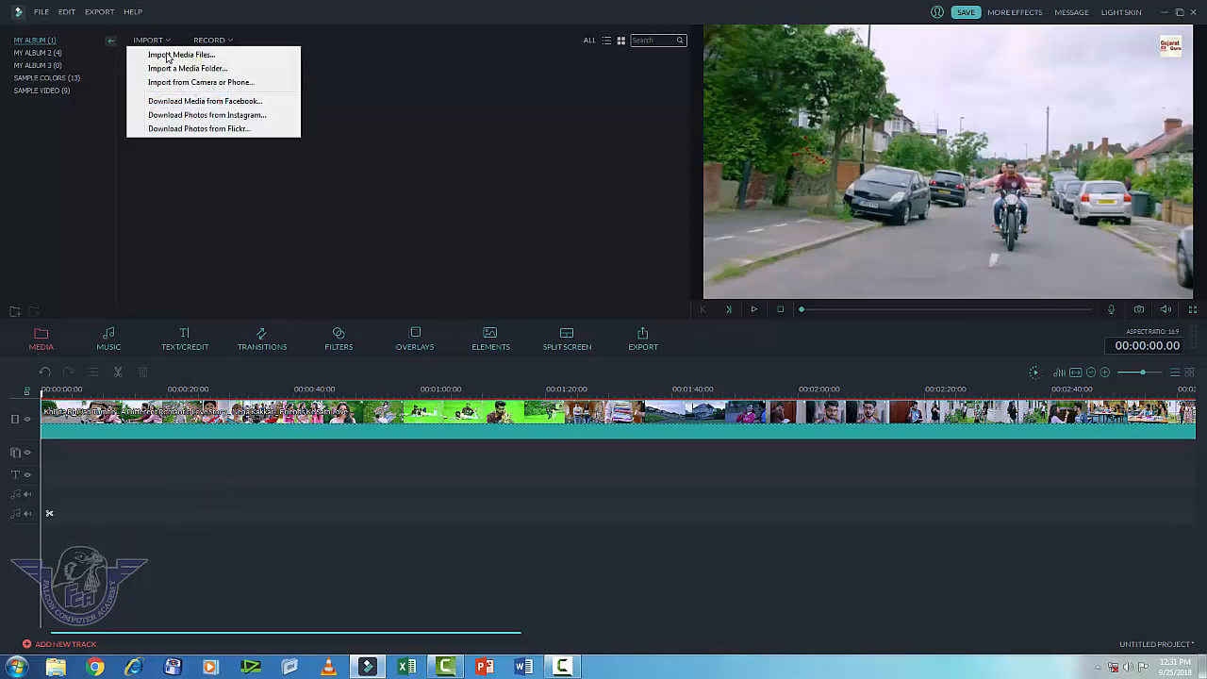
pyautogui.click(181, 54)
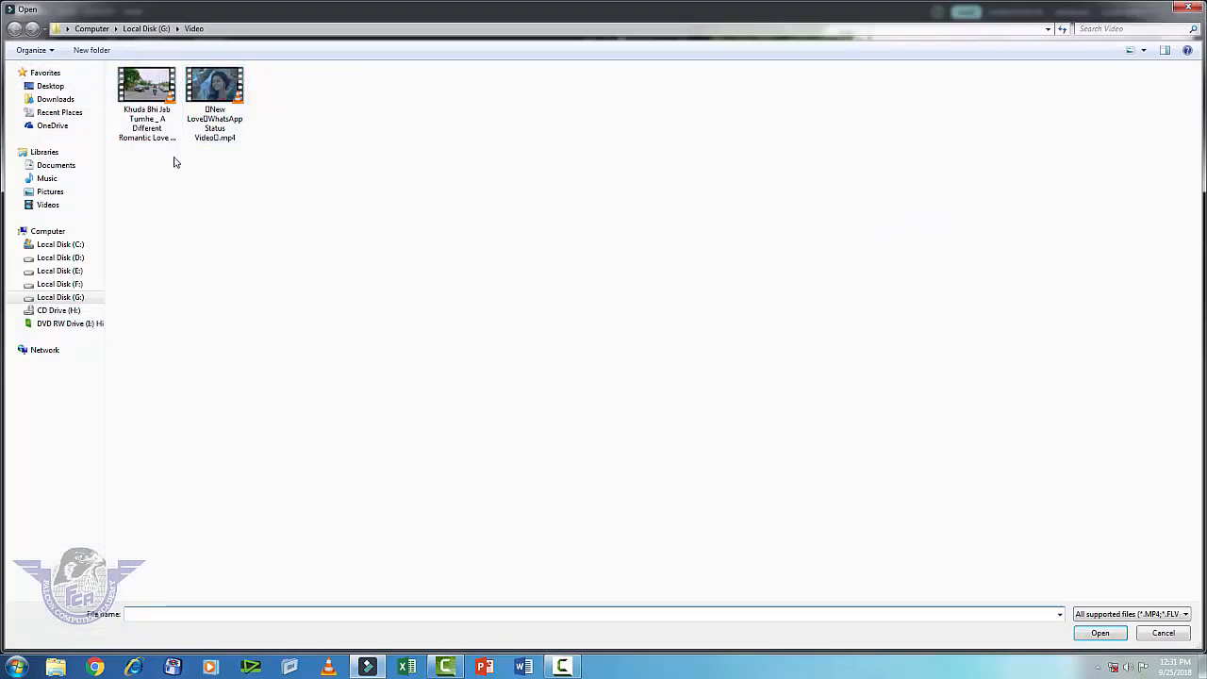
pyautogui.click(76, 284)
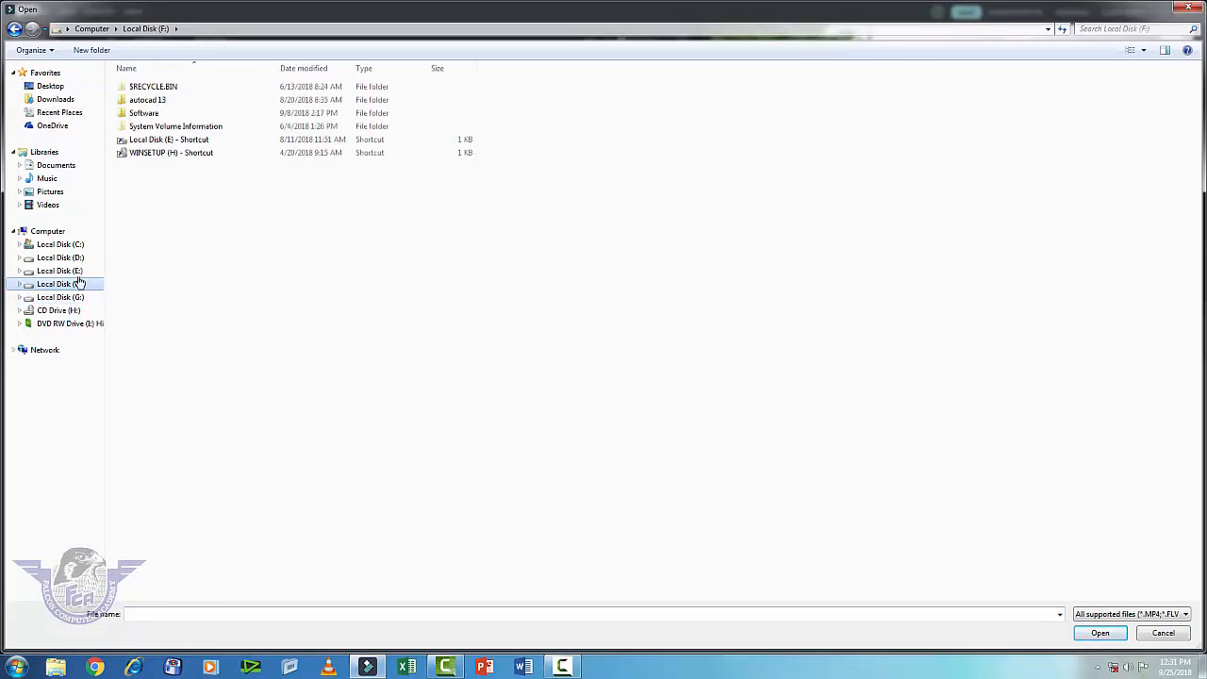
pyautogui.click(68, 272)
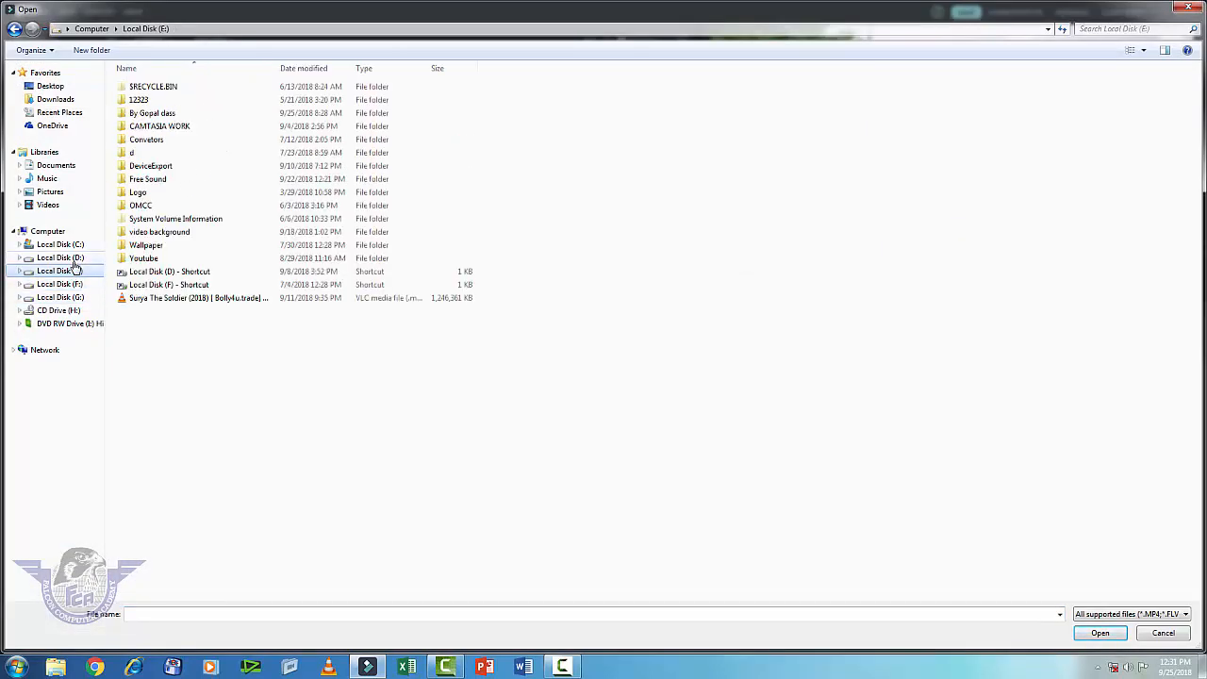
pyautogui.doubleClick(148, 180)
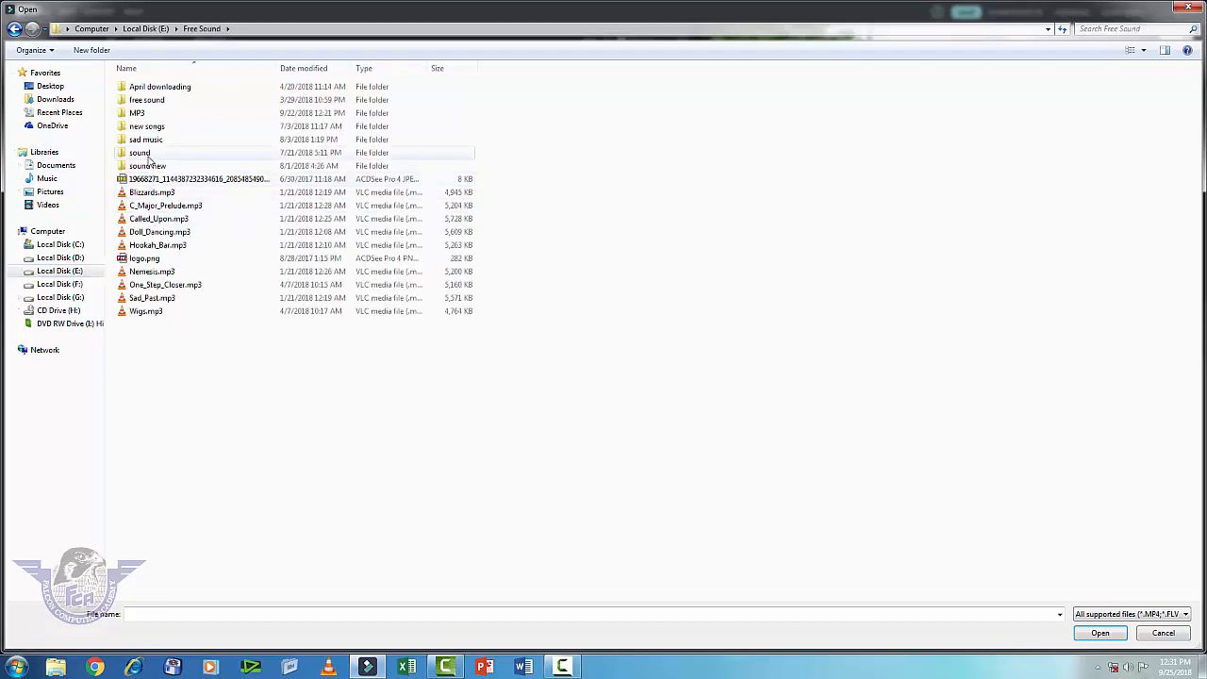
pyautogui.doubleClick(146, 139)
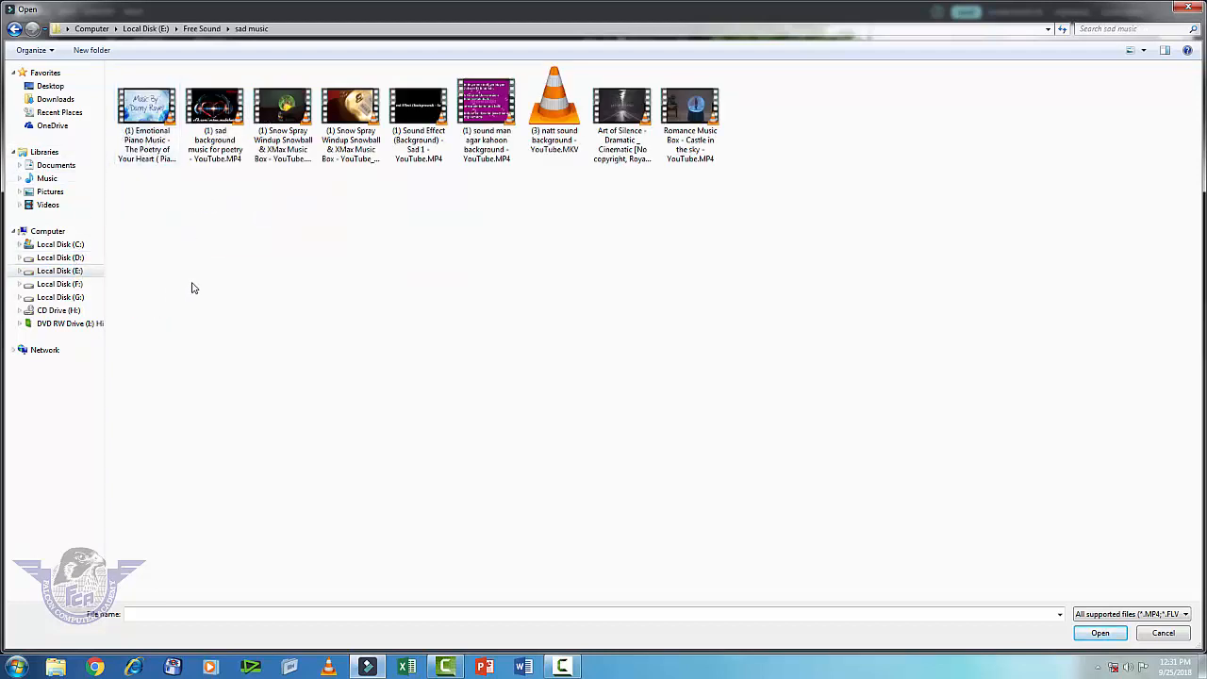
pyautogui.press('BackSpace')
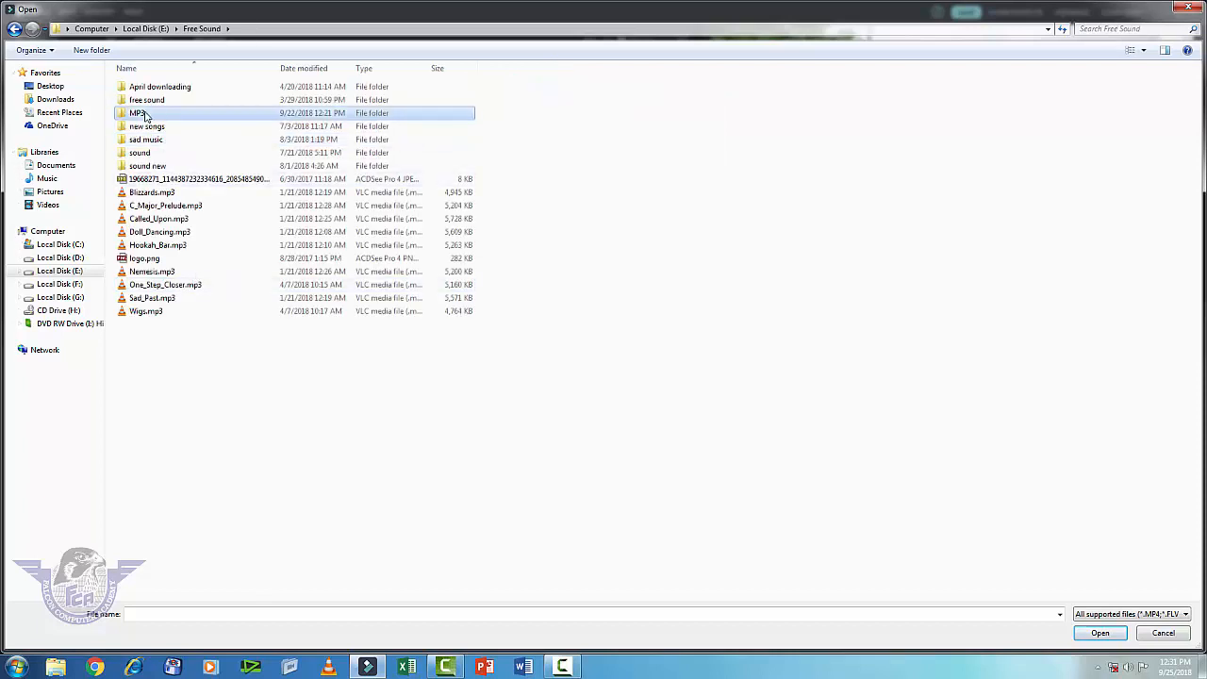
pyautogui.doubleClick(149, 113)
pyautogui.click(156, 141)
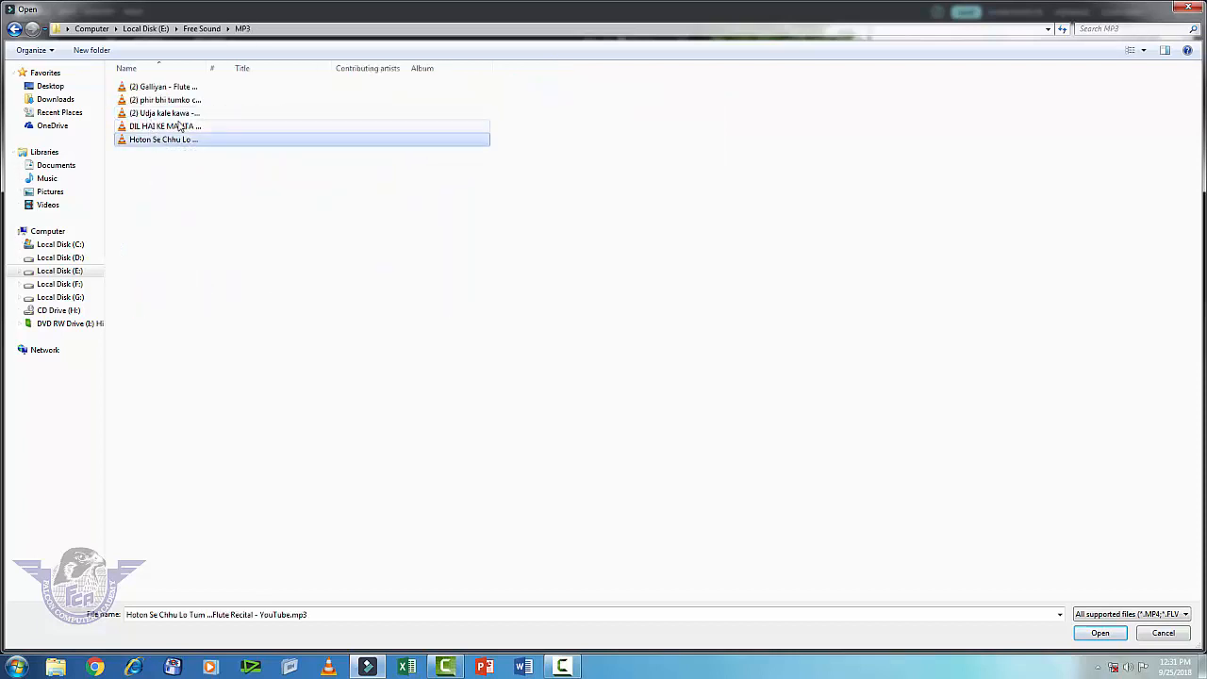
pyautogui.click(178, 126)
pyautogui.click(1100, 633)
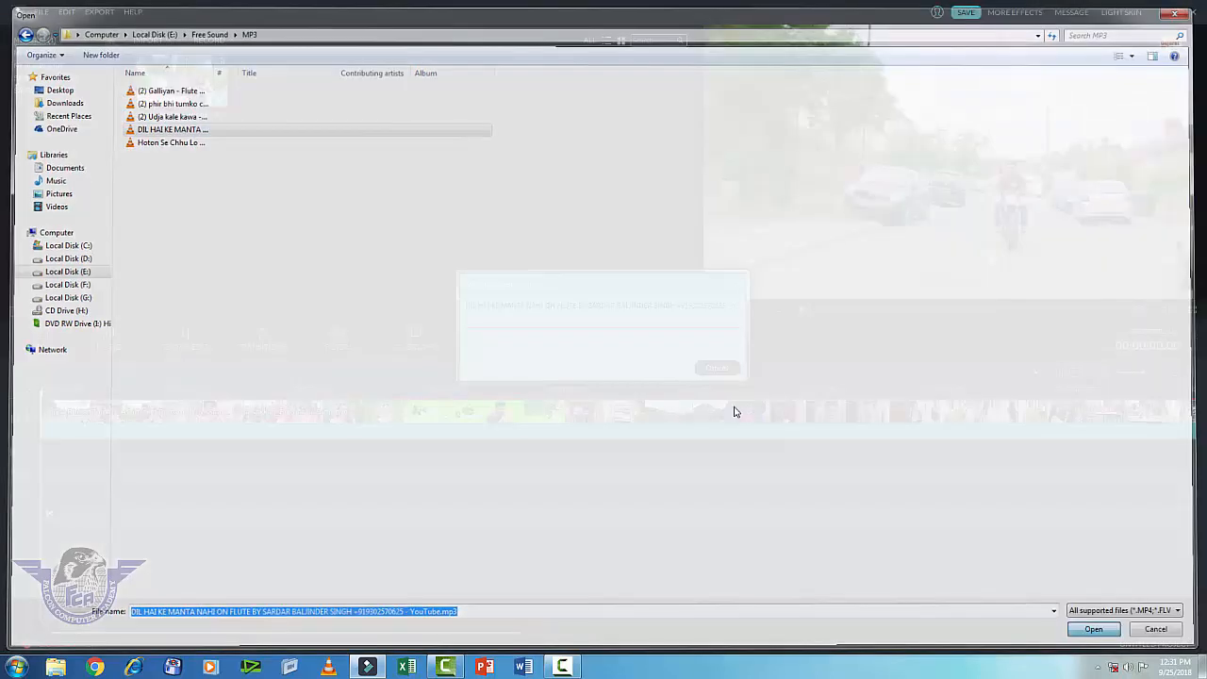
pyautogui.moveTo(294, 85)
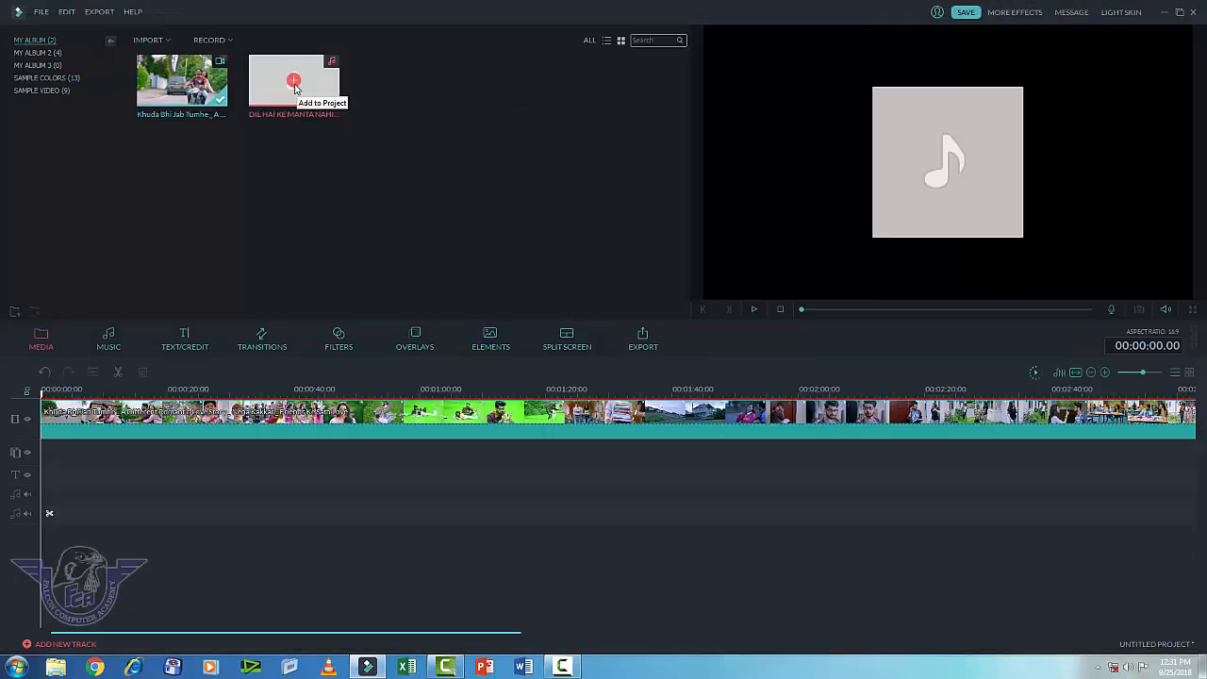
pyautogui.click(294, 82)
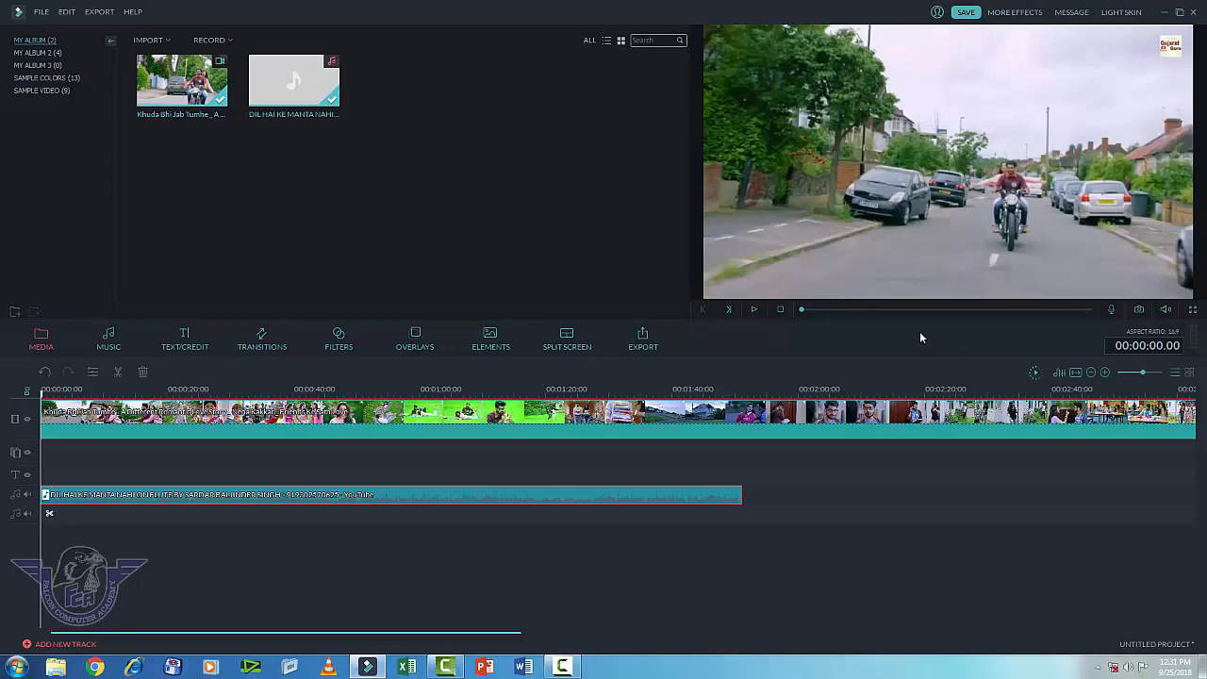
# Step: Preview the timeline, then undo adding the flute song with Ctrl+Z
pyautogui.click(755, 310)
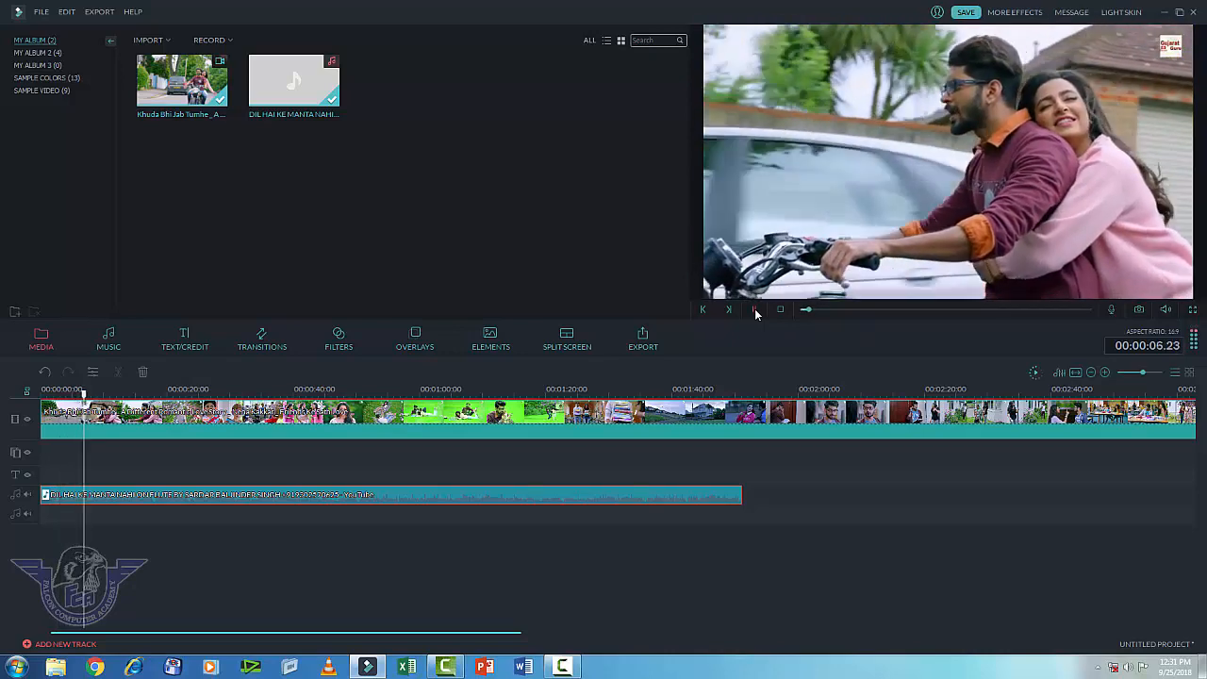
pyautogui.click(756, 312)
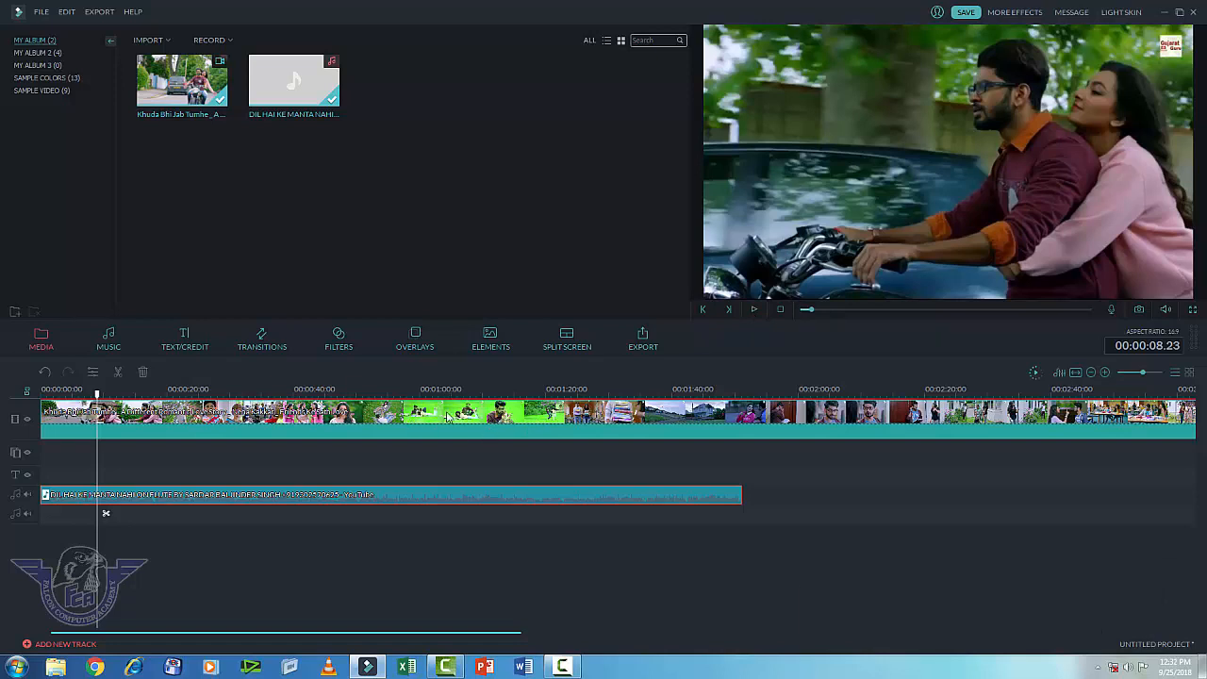
pyautogui.hotkey('ctrl', 'z')
pyautogui.hotkey('ctrl', 'z')
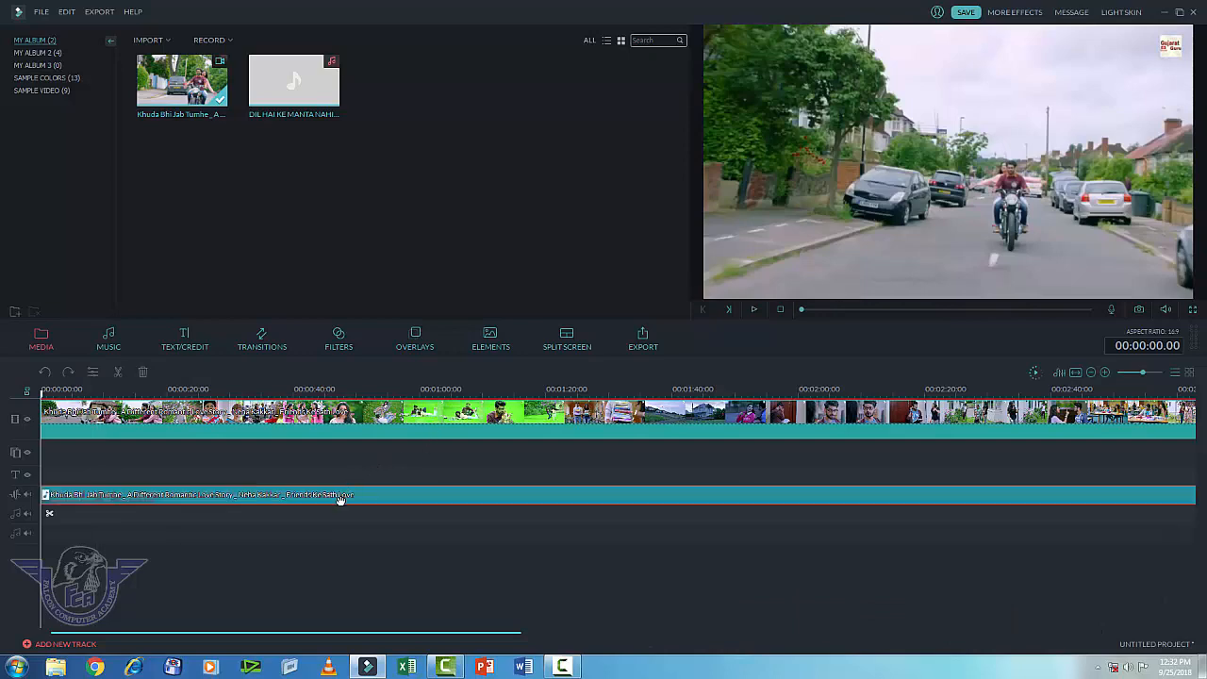
# Step: In the audio clip's edit settings, set the volume to 109 while previewing
pyautogui.rightClick(247, 498)
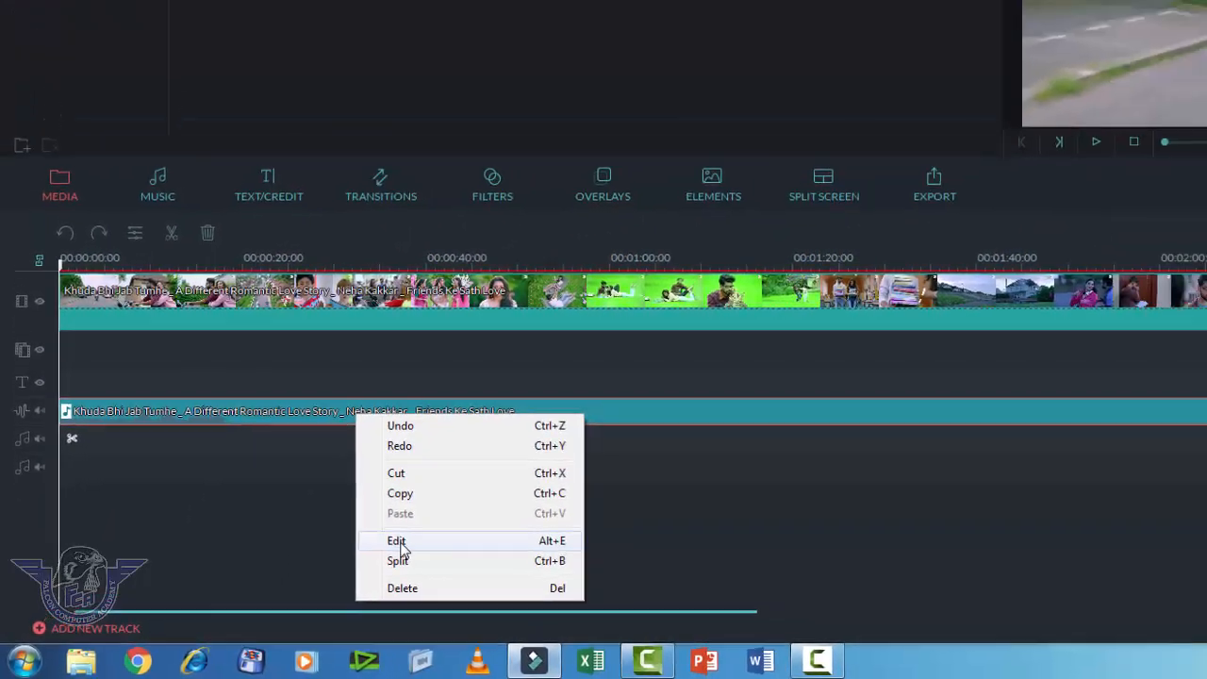
pyautogui.click(496, 516)
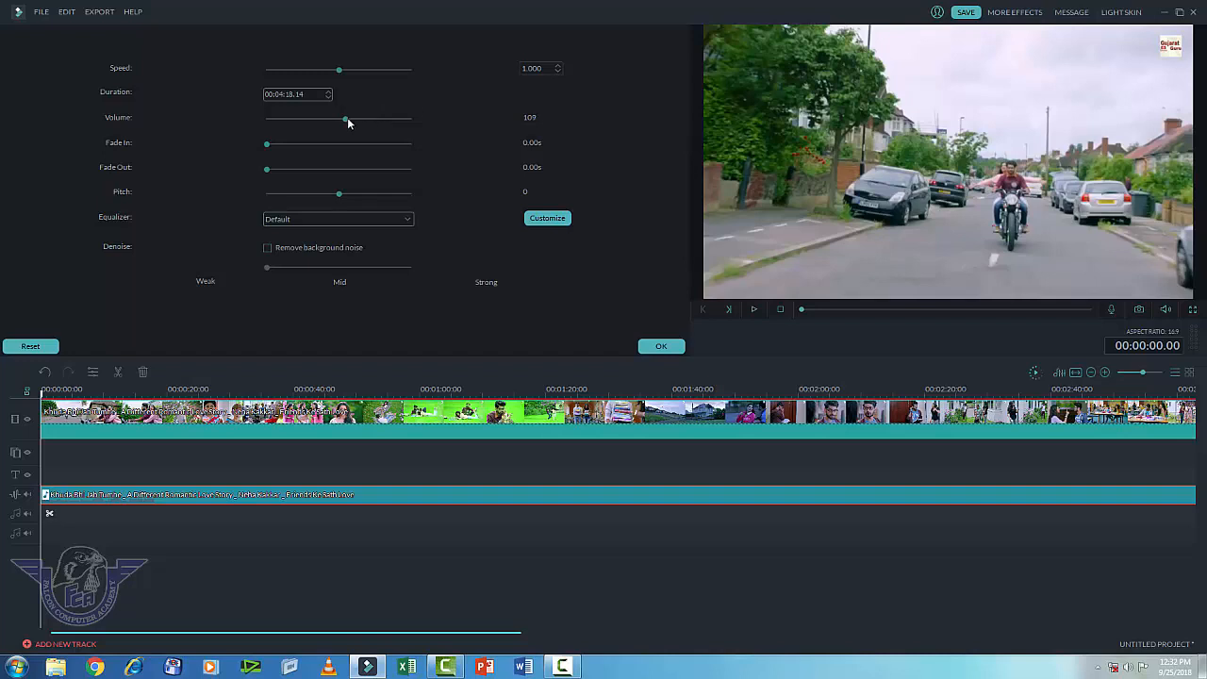
pyautogui.moveTo(345, 120); pyautogui.dragTo(360, 126)
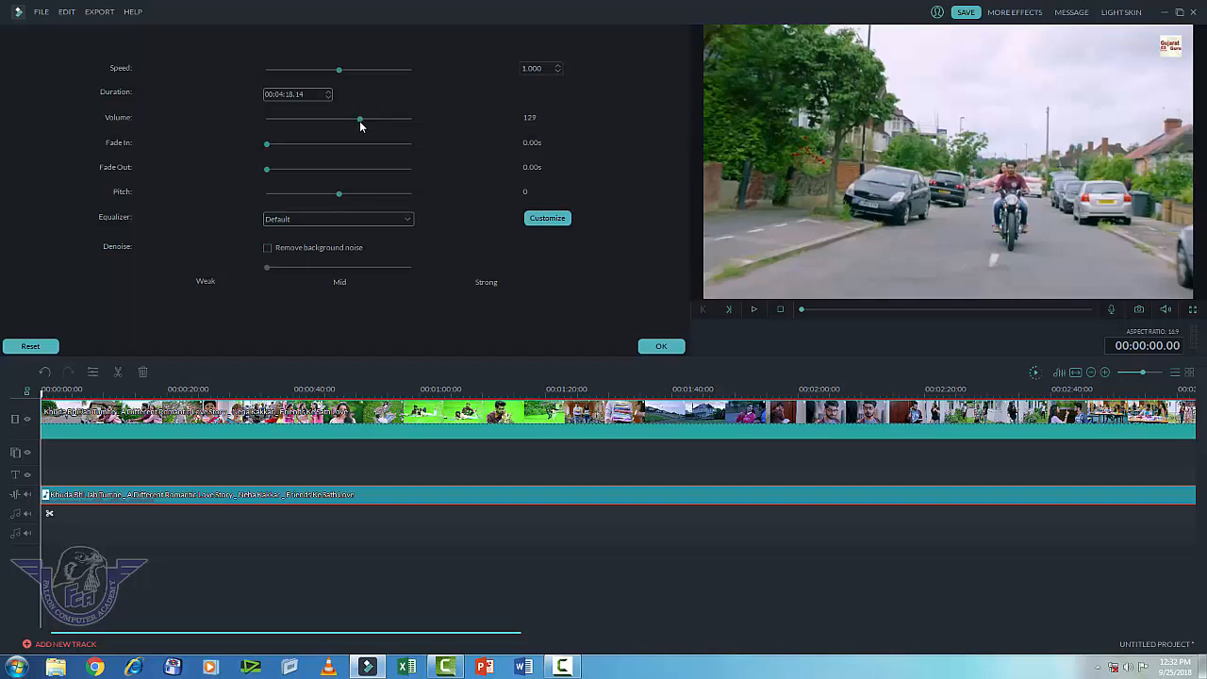
pyautogui.click(753, 311)
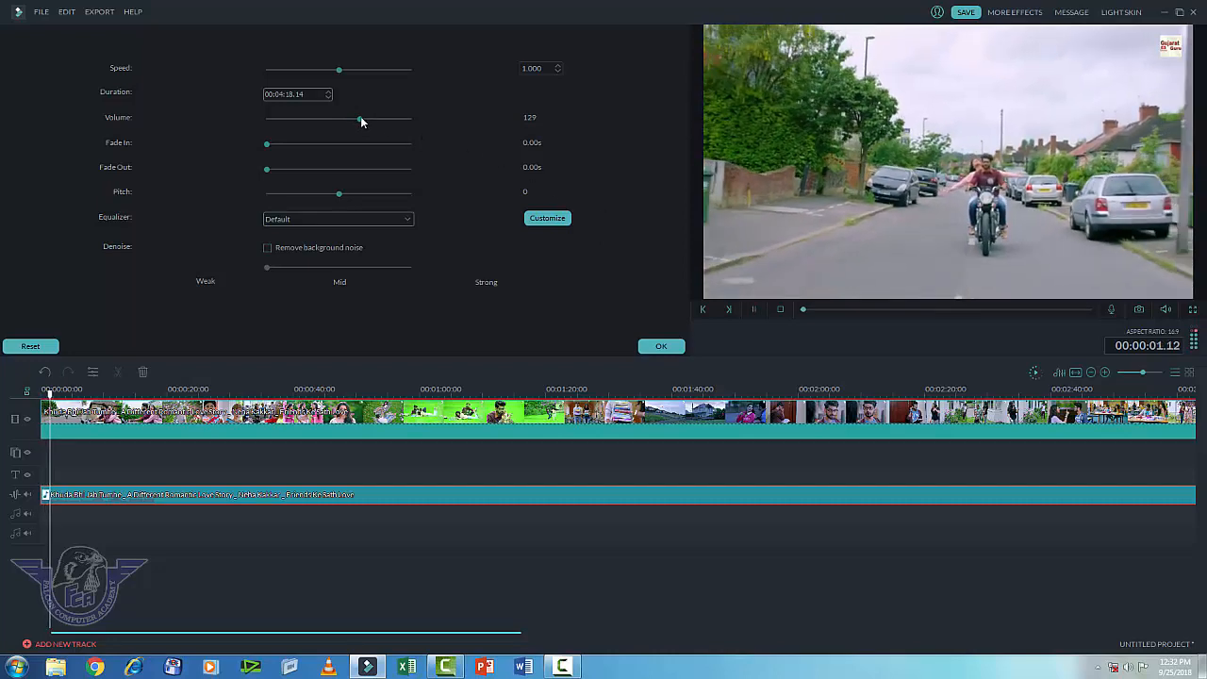
pyautogui.moveTo(362, 120)
pyautogui.mouseDown()
pyautogui.moveTo(376, 129)
pyautogui.moveTo(344, 121)
pyautogui.mouseUp()
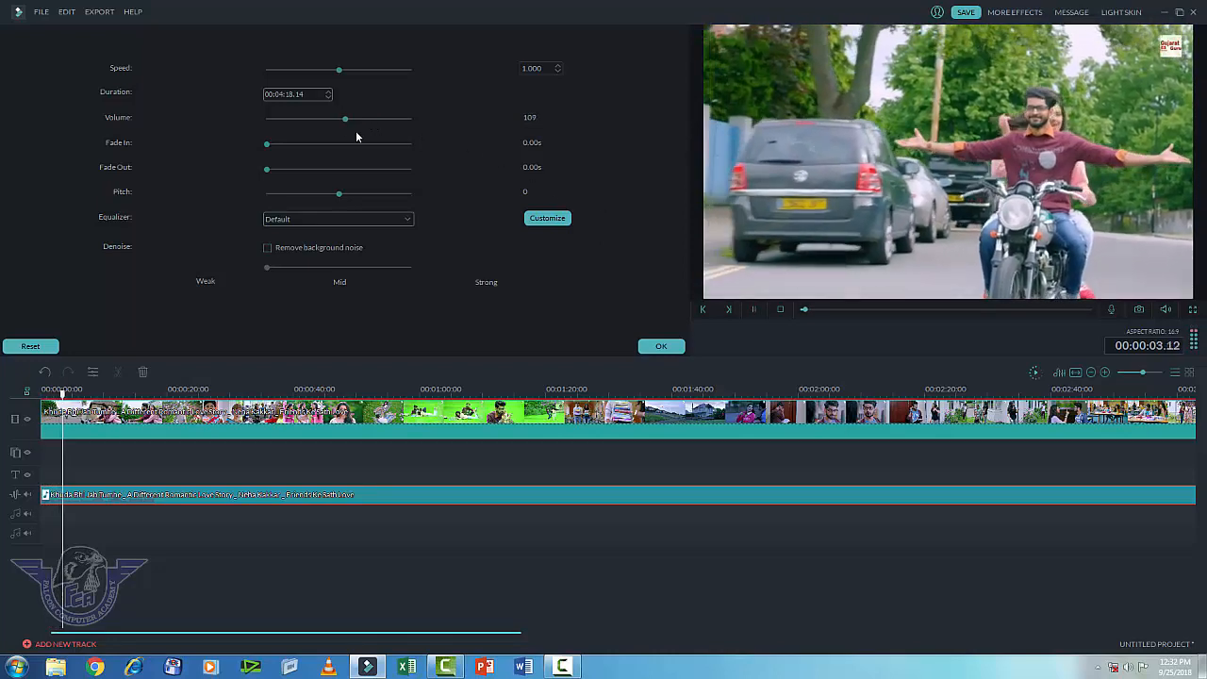
pyautogui.click(754, 309)
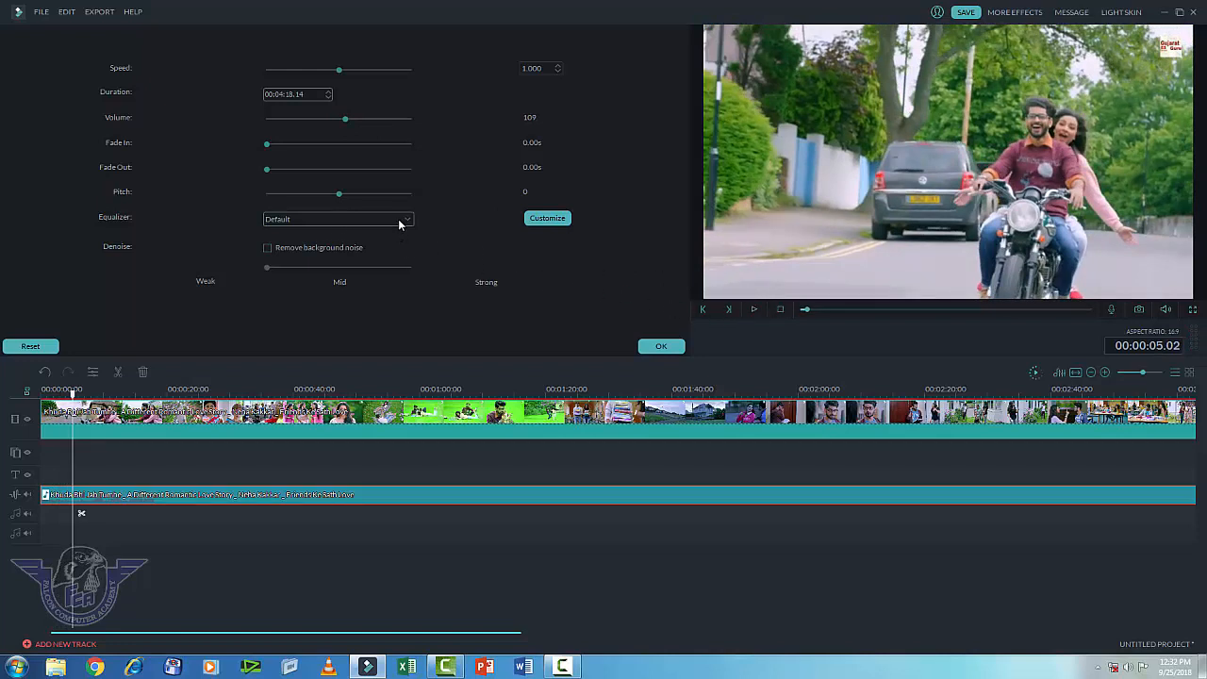
pyautogui.click(754, 309)
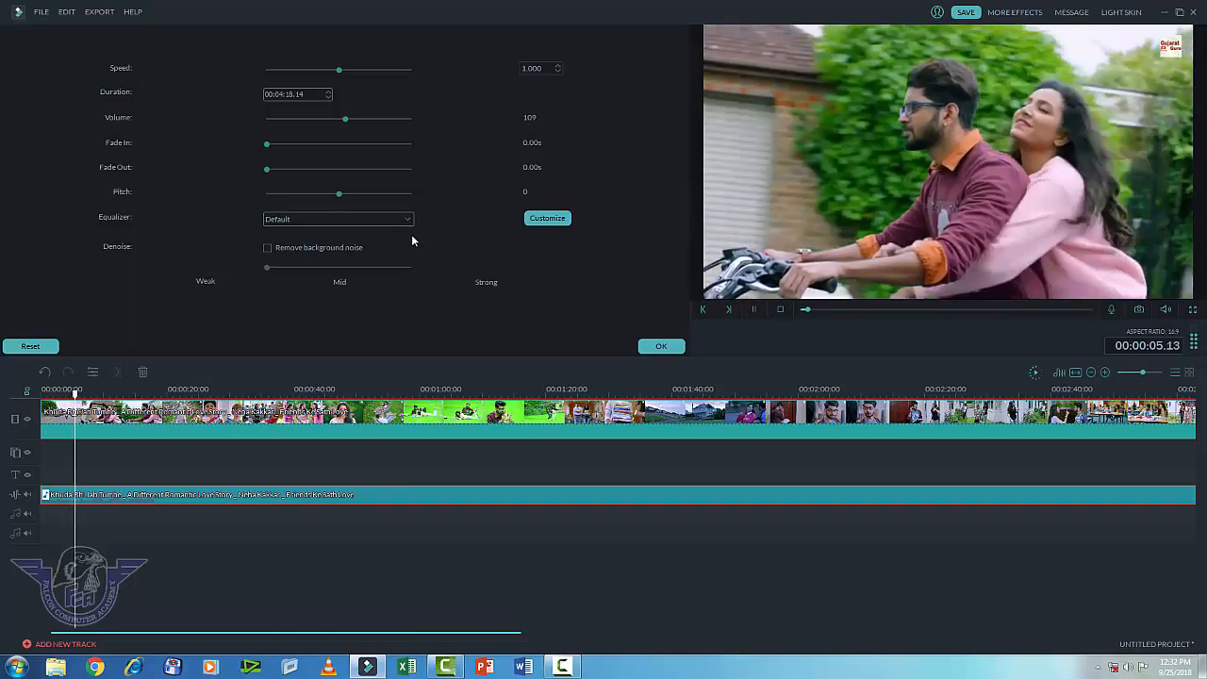
# Step: Try the Dance, Sparkle, Soft and Country equalizer presets against the preview
pyautogui.click(407, 219)
pyautogui.click(330, 253)
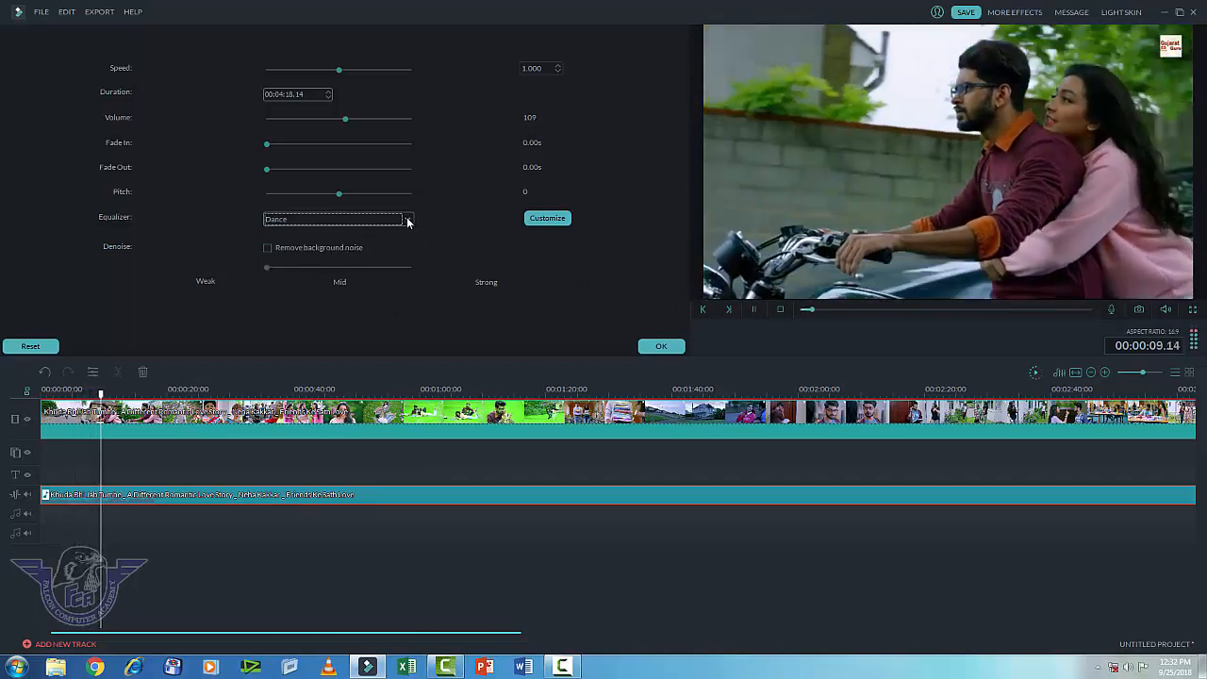
pyautogui.click(407, 221)
pyautogui.click(348, 253)
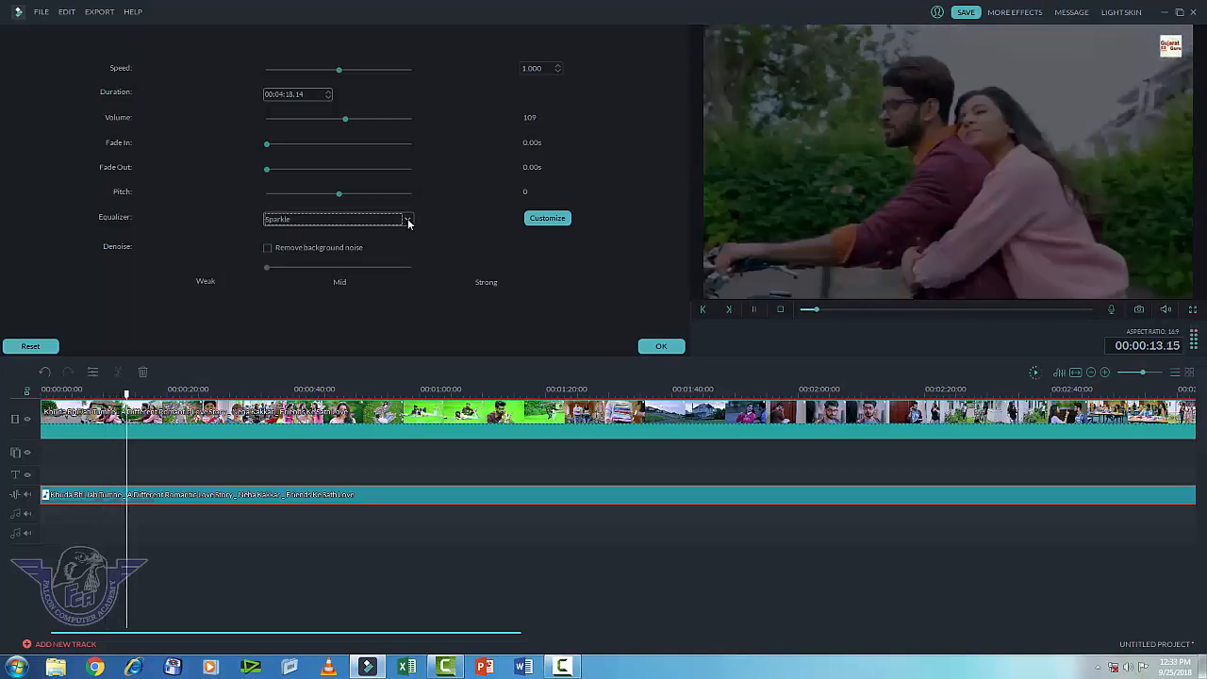
pyautogui.click(408, 221)
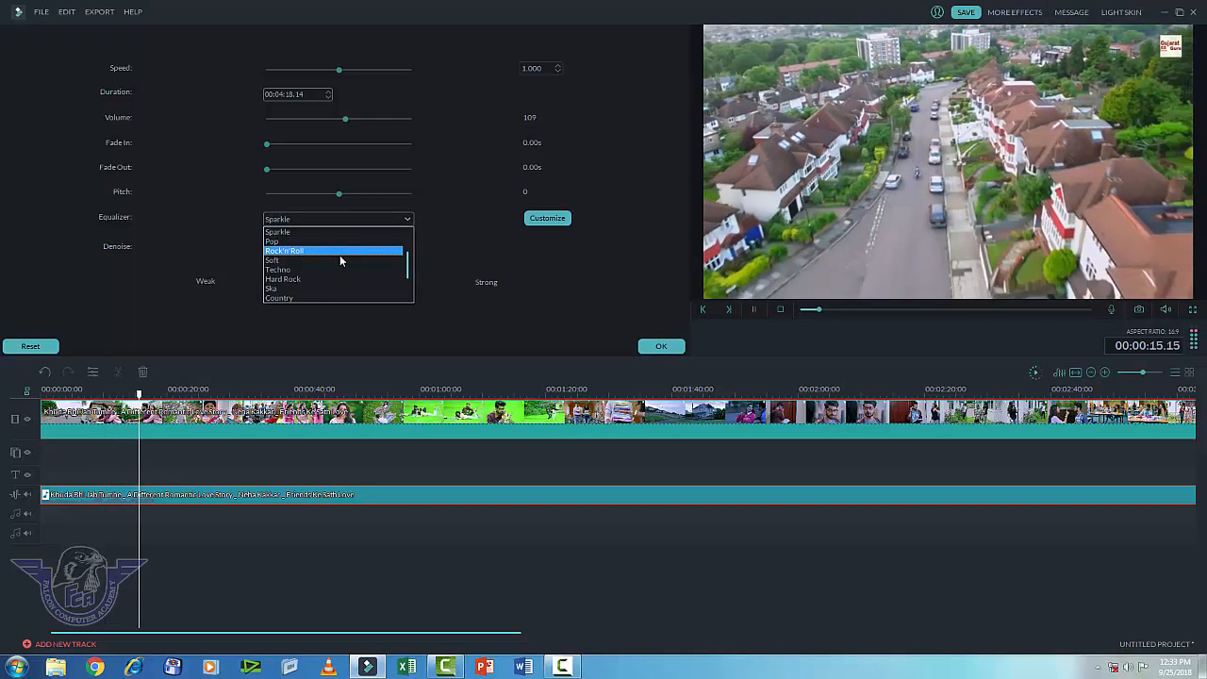
pyautogui.click(340, 258)
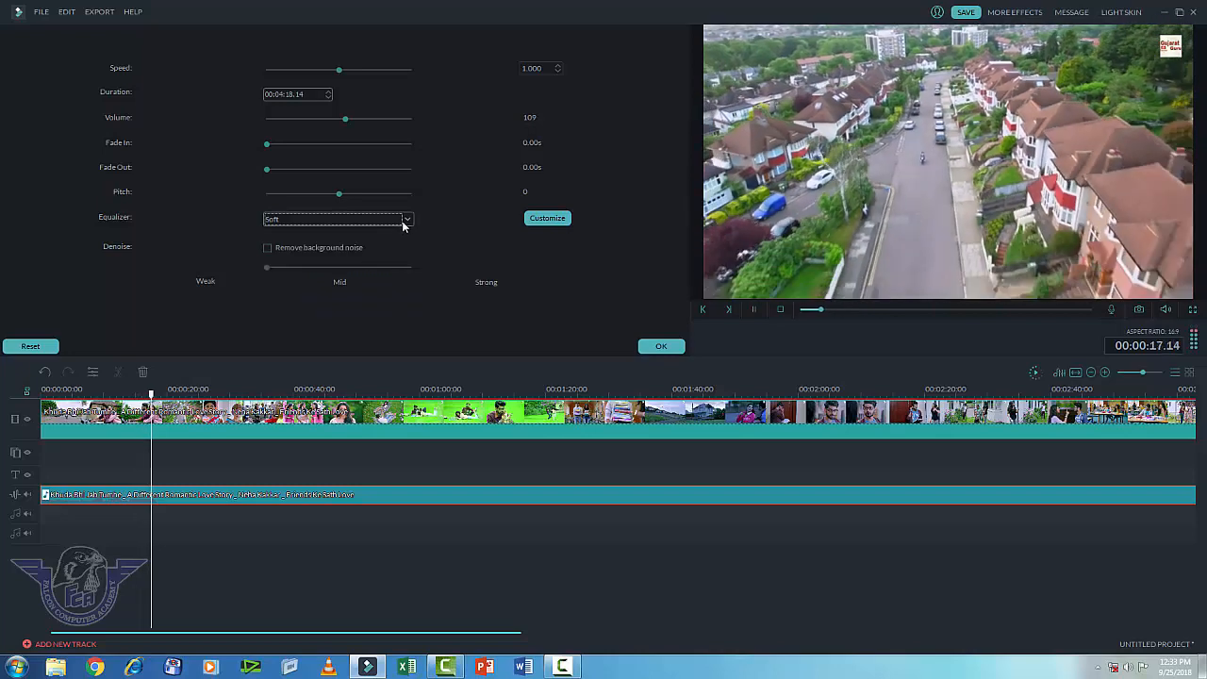
pyautogui.click(406, 220)
pyautogui.click(358, 271)
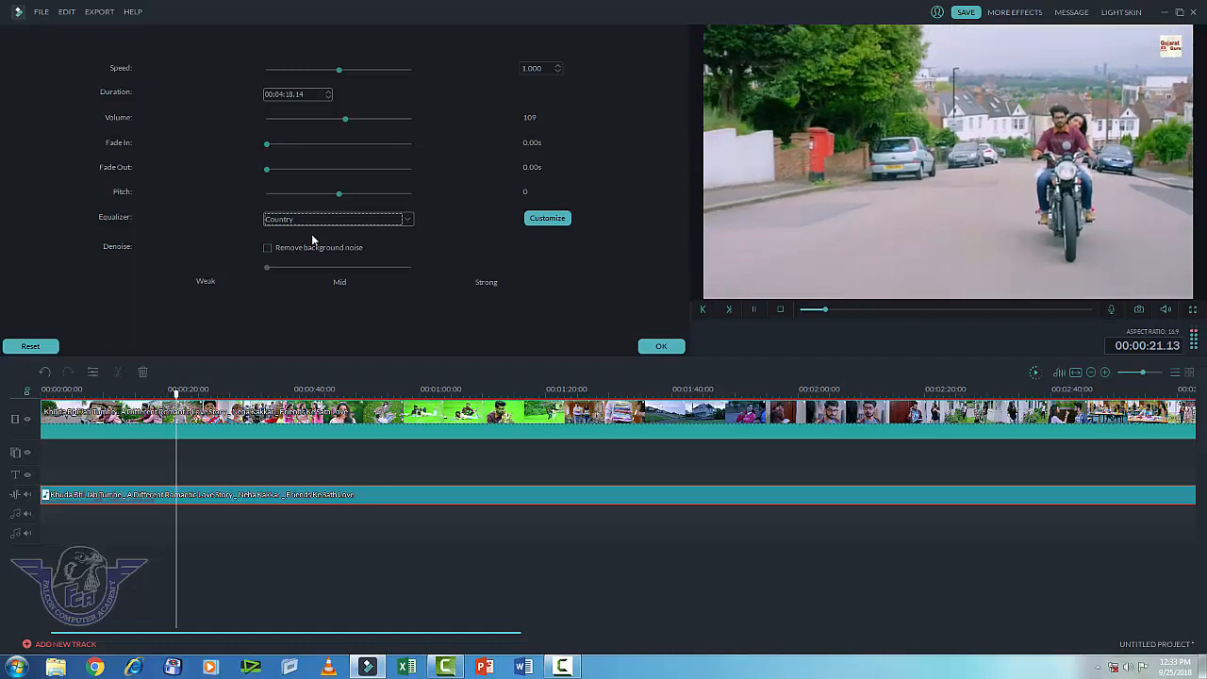
pyautogui.press('space')
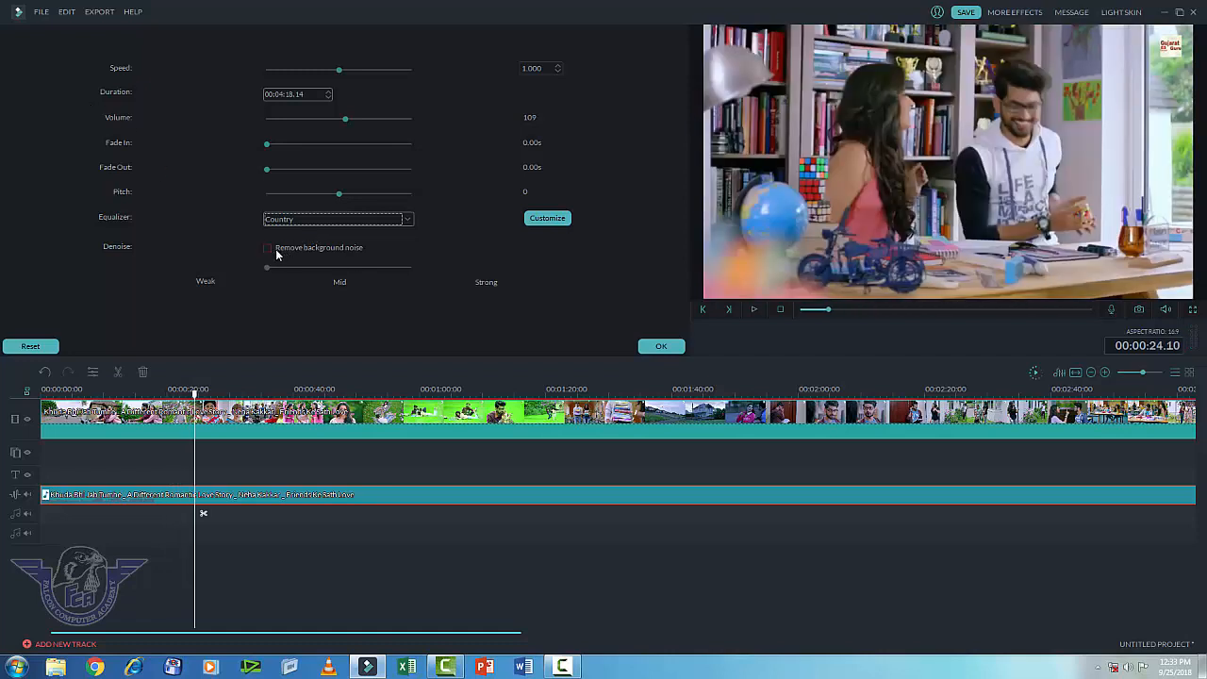
# Step: Enable background noise removal, choose the Folk equalizer preset, and apply with OK
pyautogui.click(270, 250)
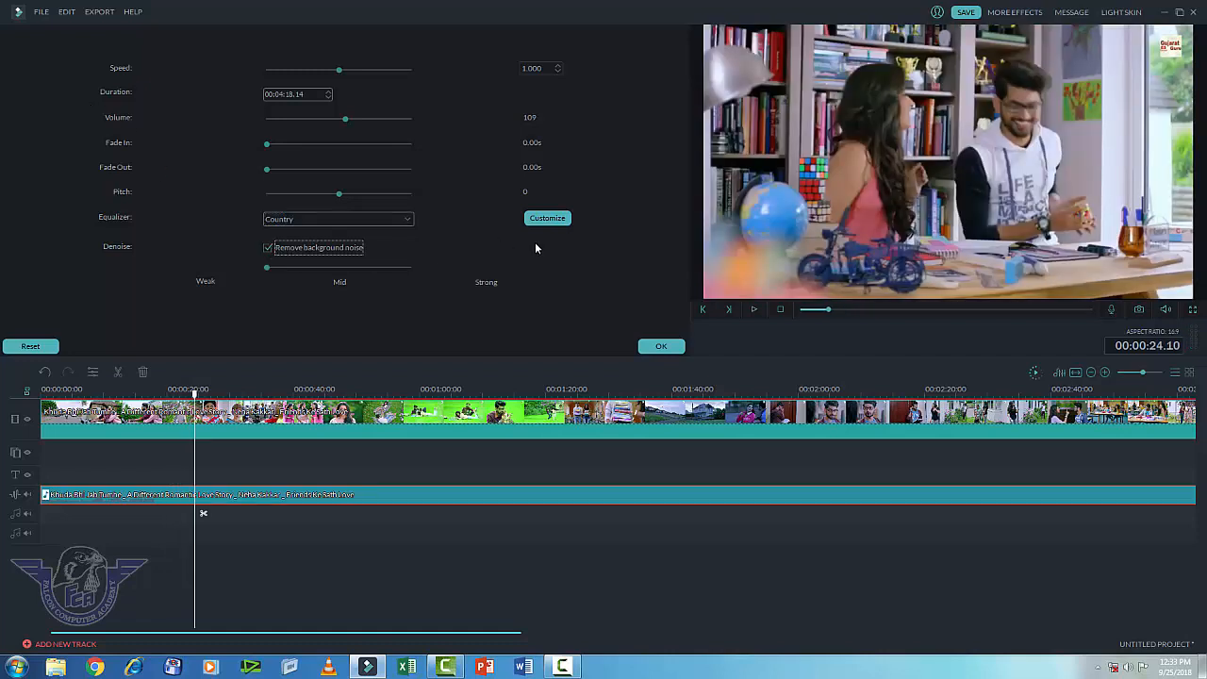
pyautogui.click(756, 310)
pyautogui.click(407, 219)
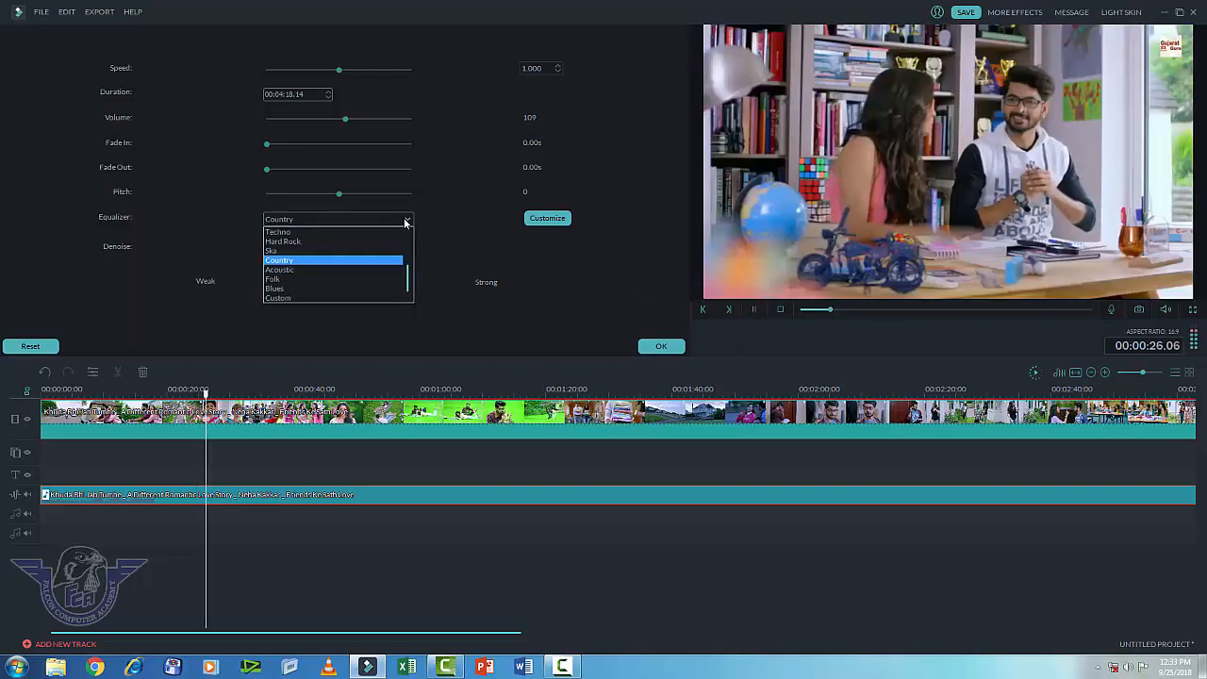
pyautogui.click(319, 279)
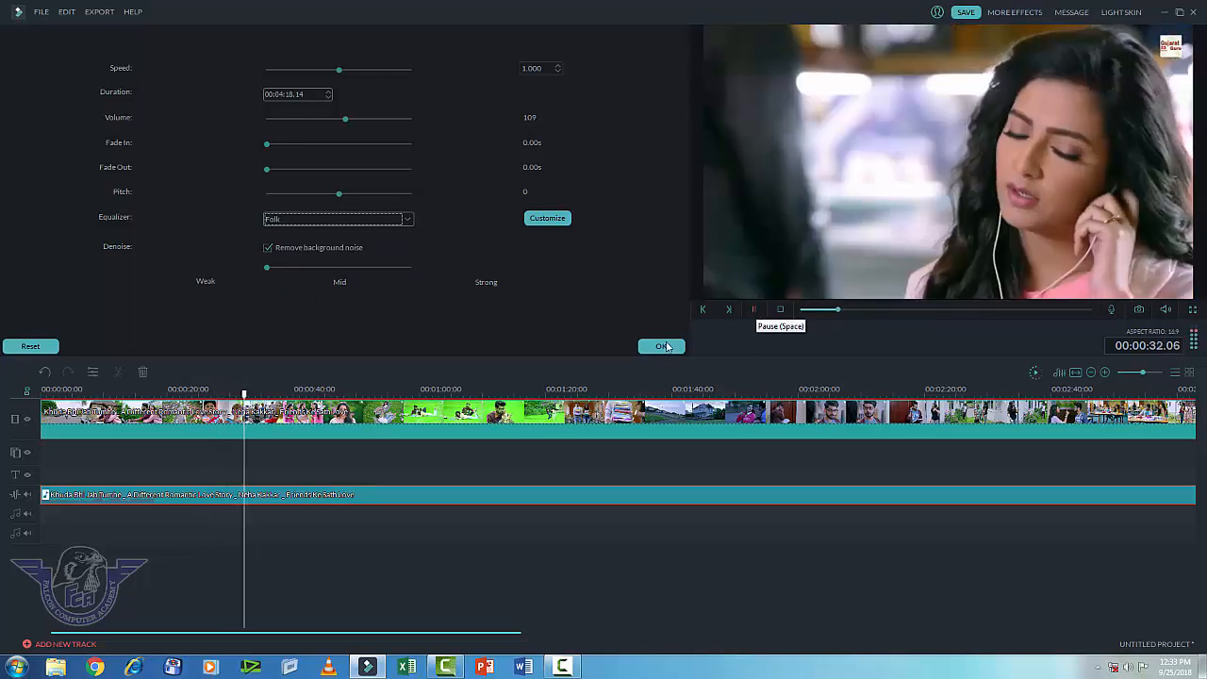
pyautogui.click(758, 312)
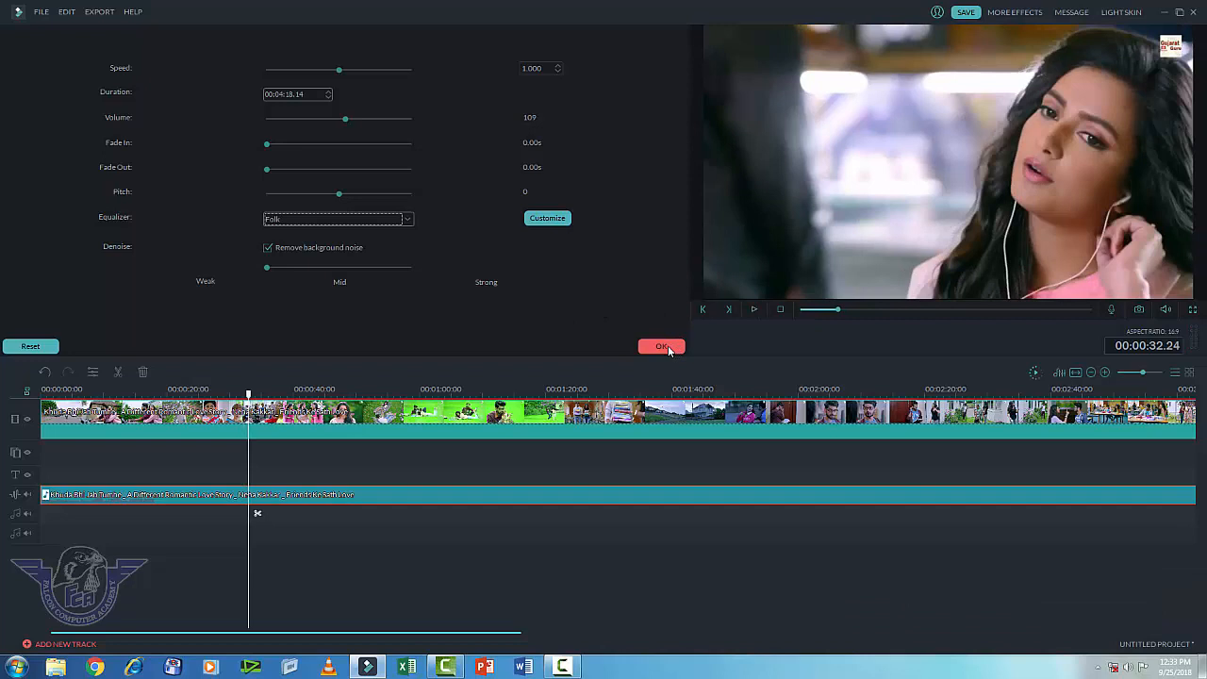
pyautogui.click(663, 347)
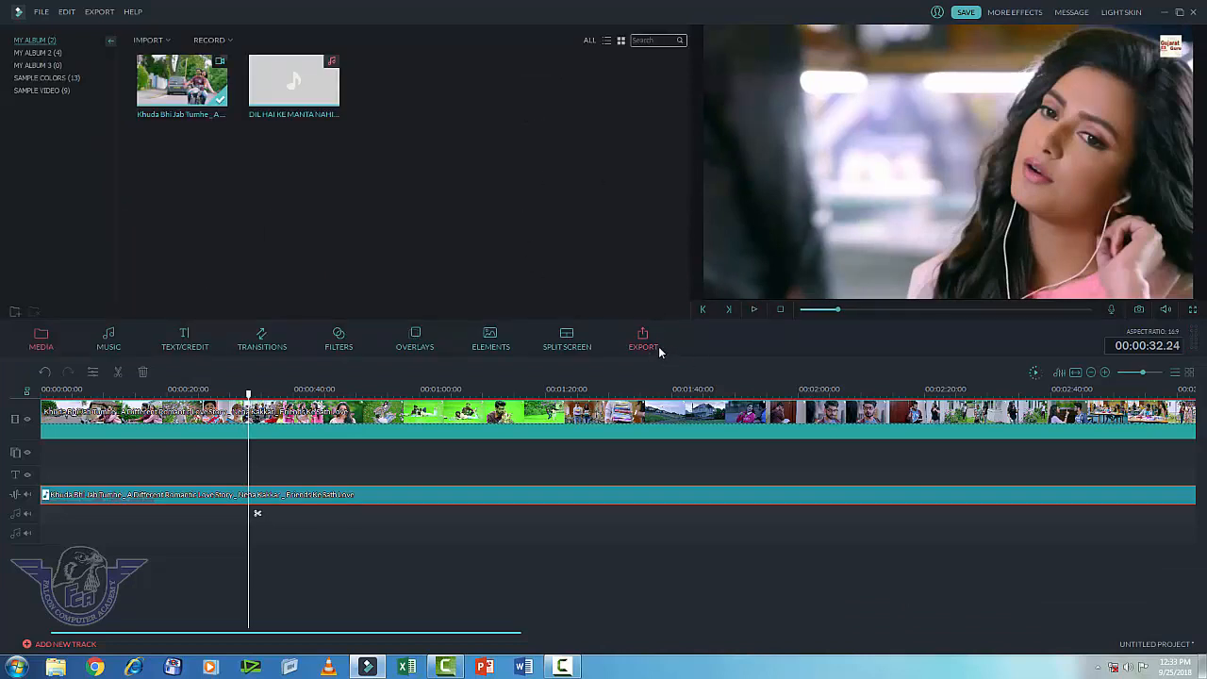
# Step: Tune the video clip's colour to contrast 8, saturation 14 and brightness 7
pyautogui.click(756, 309)
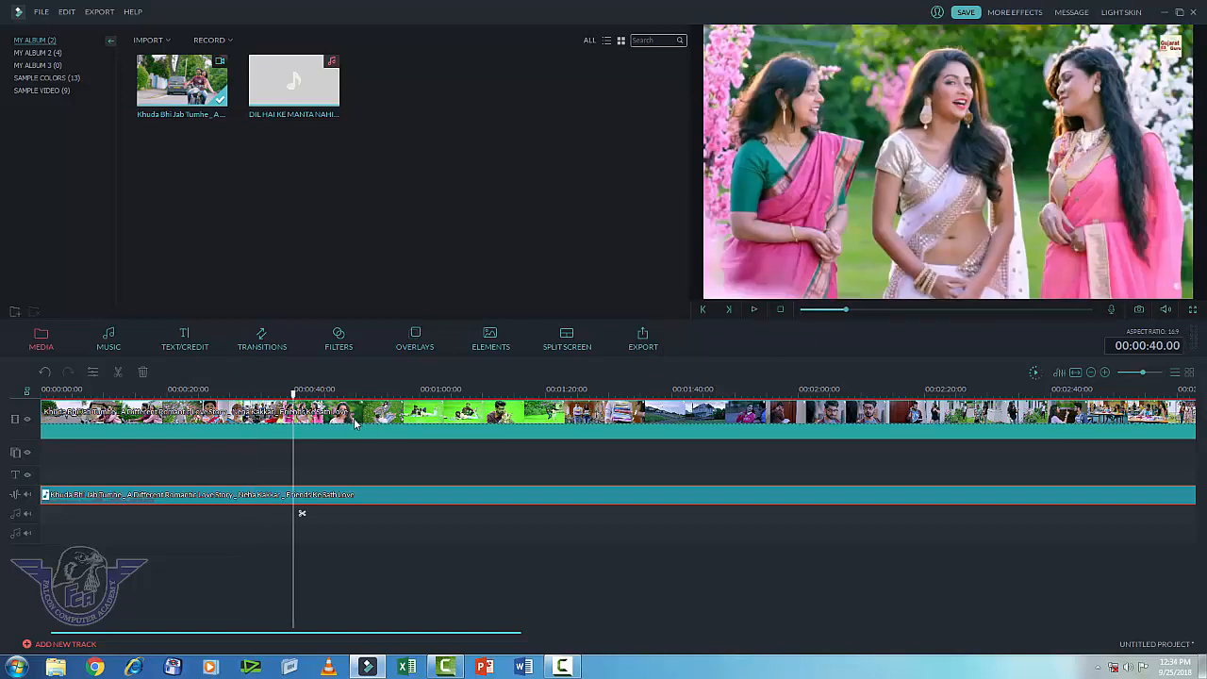
pyautogui.rightClick(356, 424)
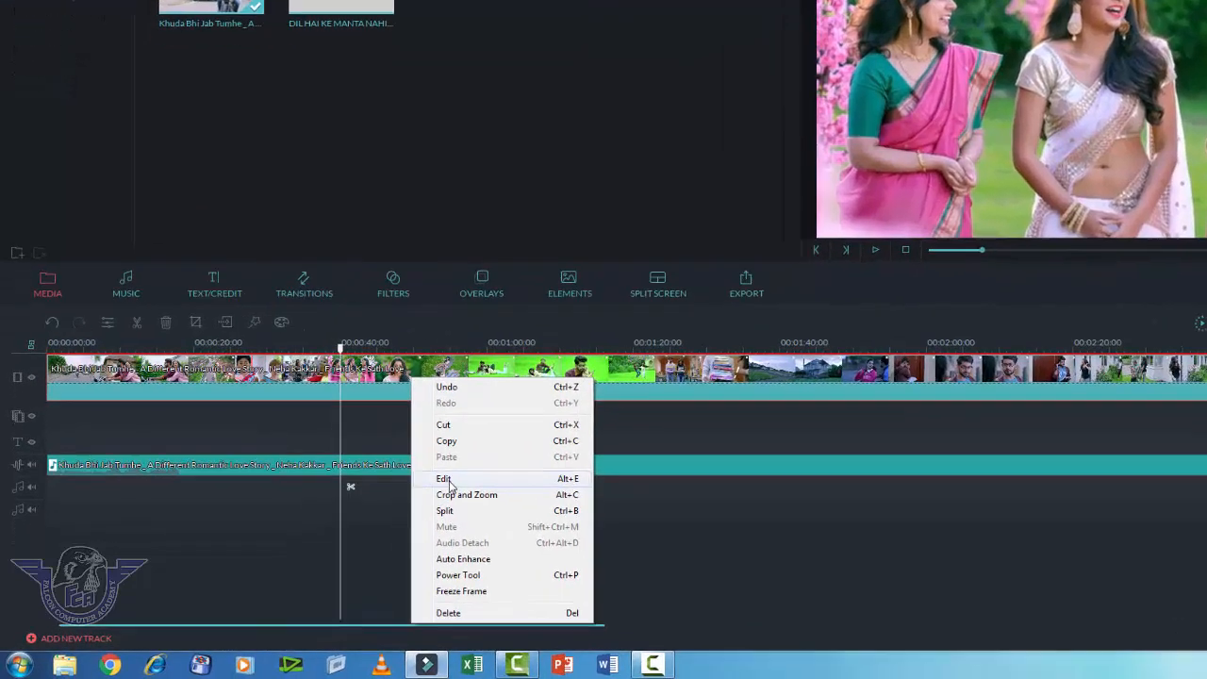
pyautogui.click(445, 479)
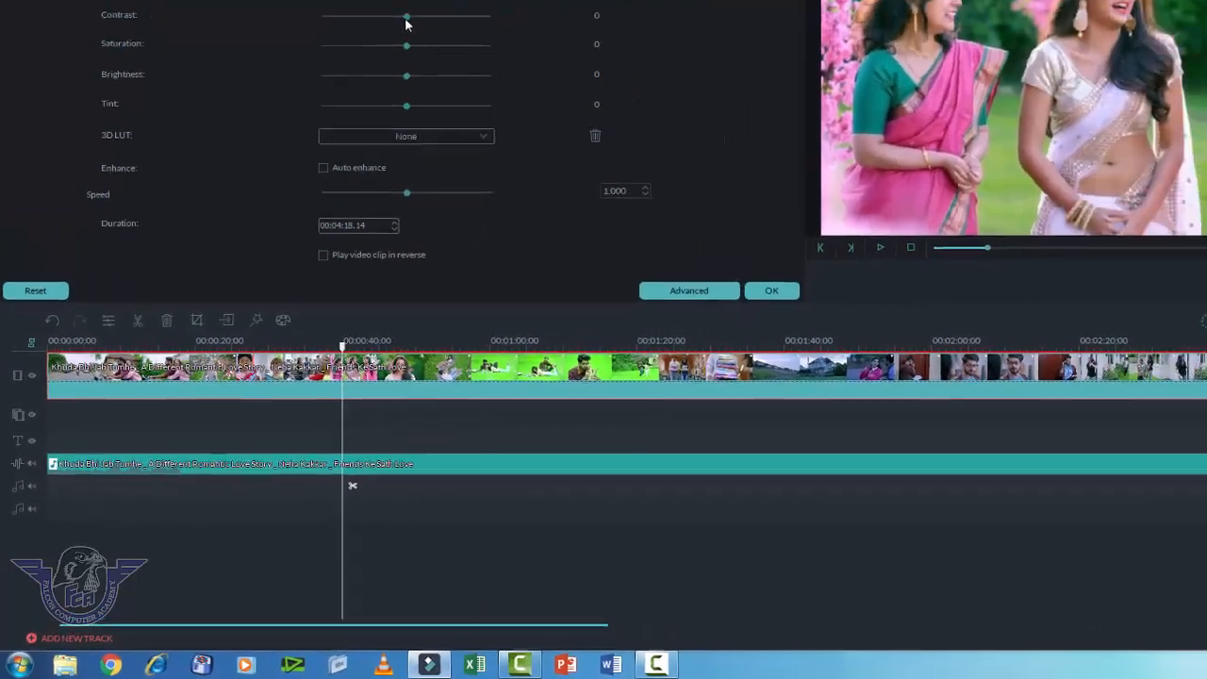
pyautogui.moveTo(407, 17); pyautogui.dragTo(321, 28)
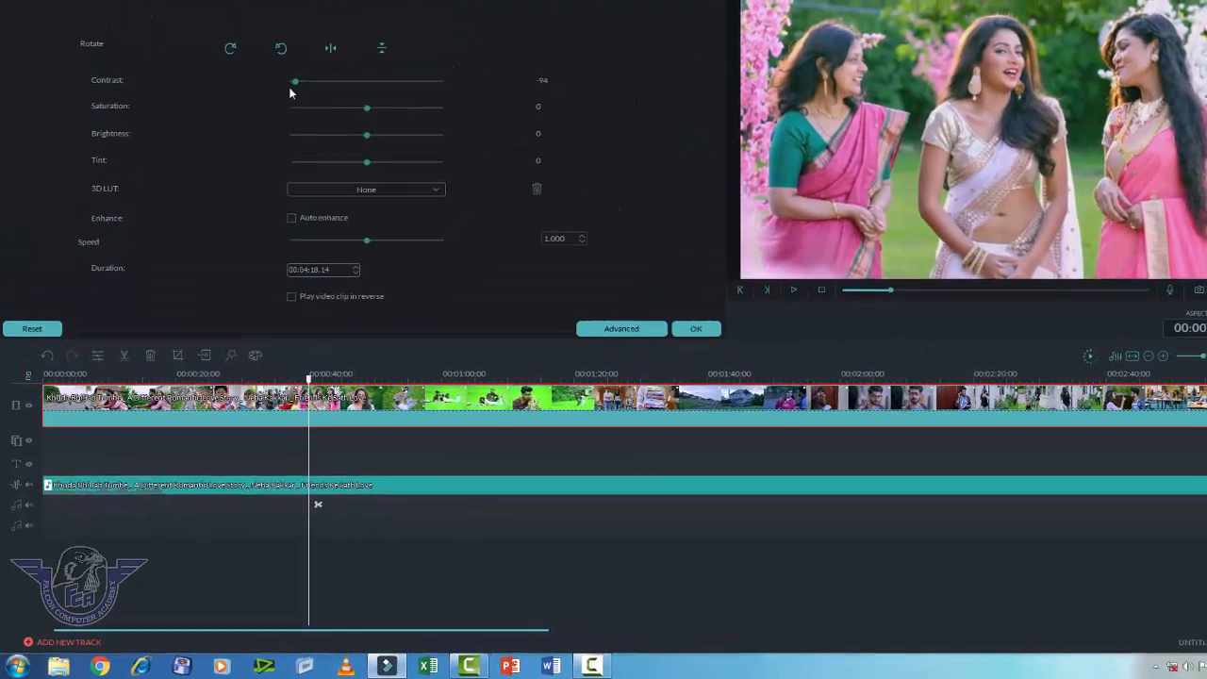
pyautogui.moveTo(290, 92); pyautogui.dragTo(377, 90)
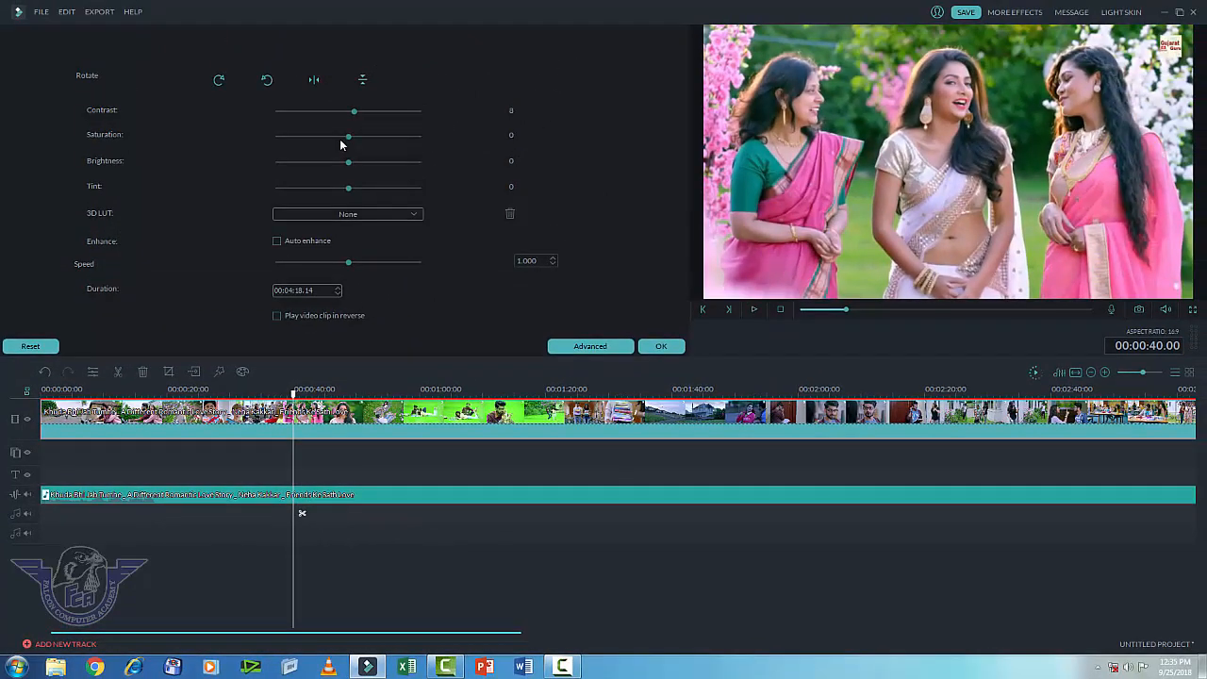
pyautogui.moveTo(342, 143); pyautogui.dragTo(398, 154)
pyautogui.moveTo(390, 136); pyautogui.dragTo(349, 167)
pyautogui.click(395, 218)
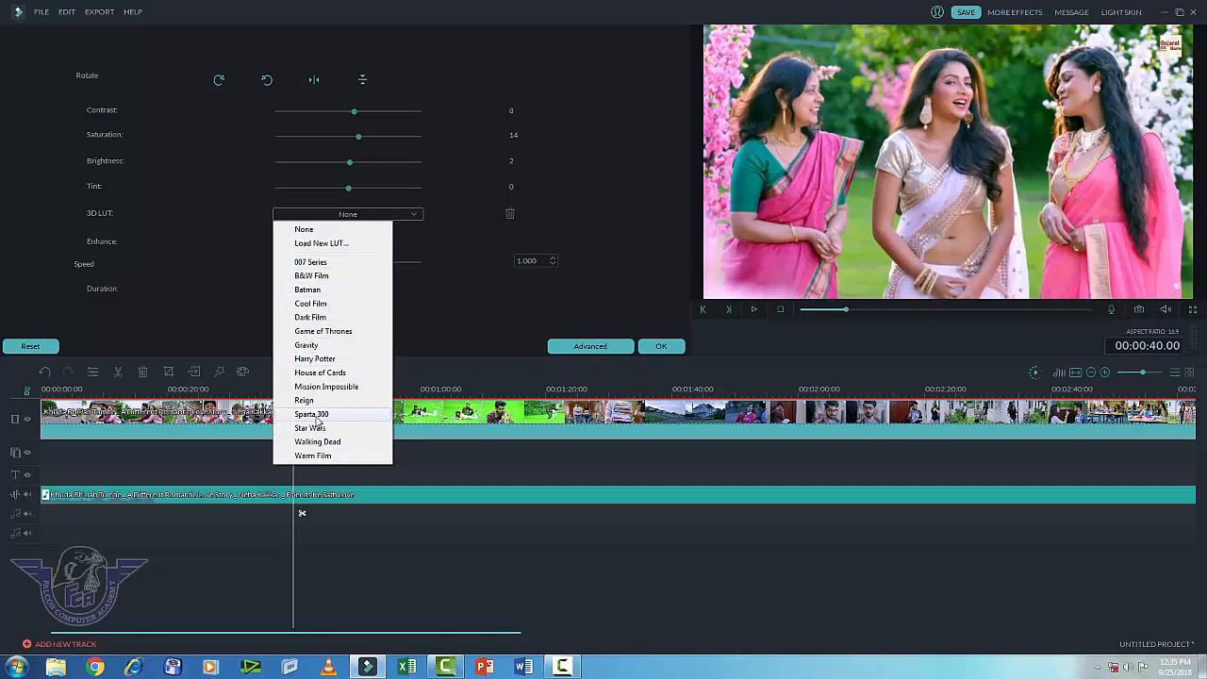
pyautogui.click(323, 359)
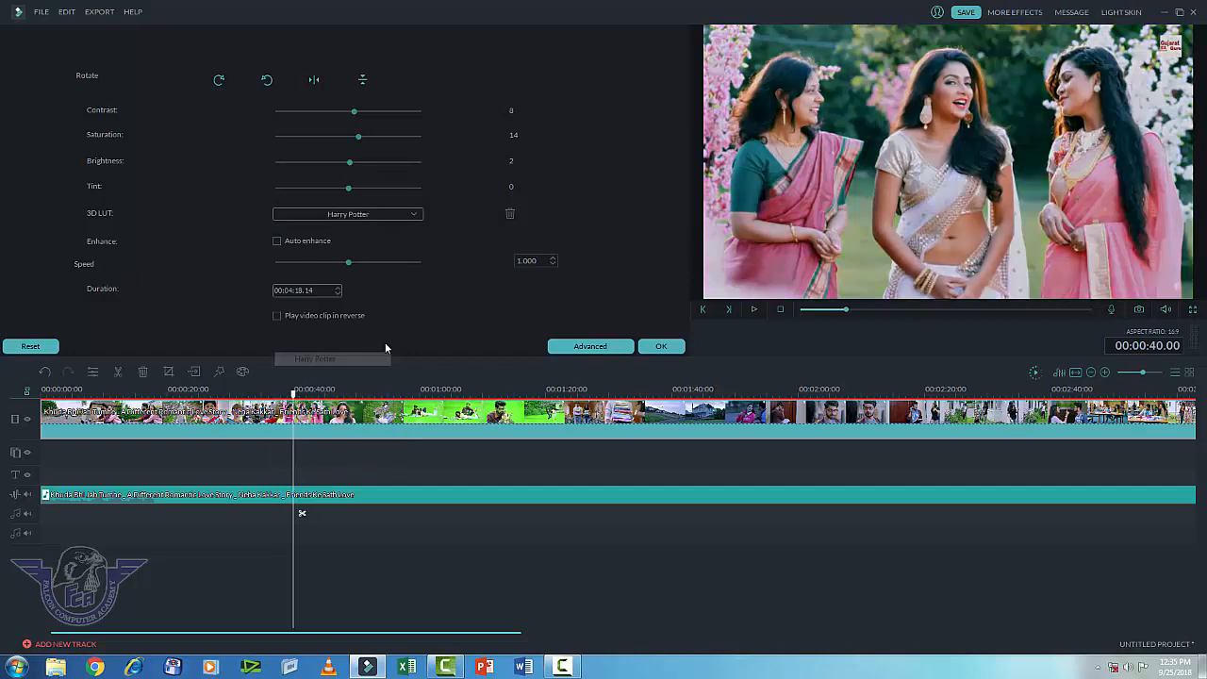
pyautogui.click(369, 219)
pyautogui.click(327, 283)
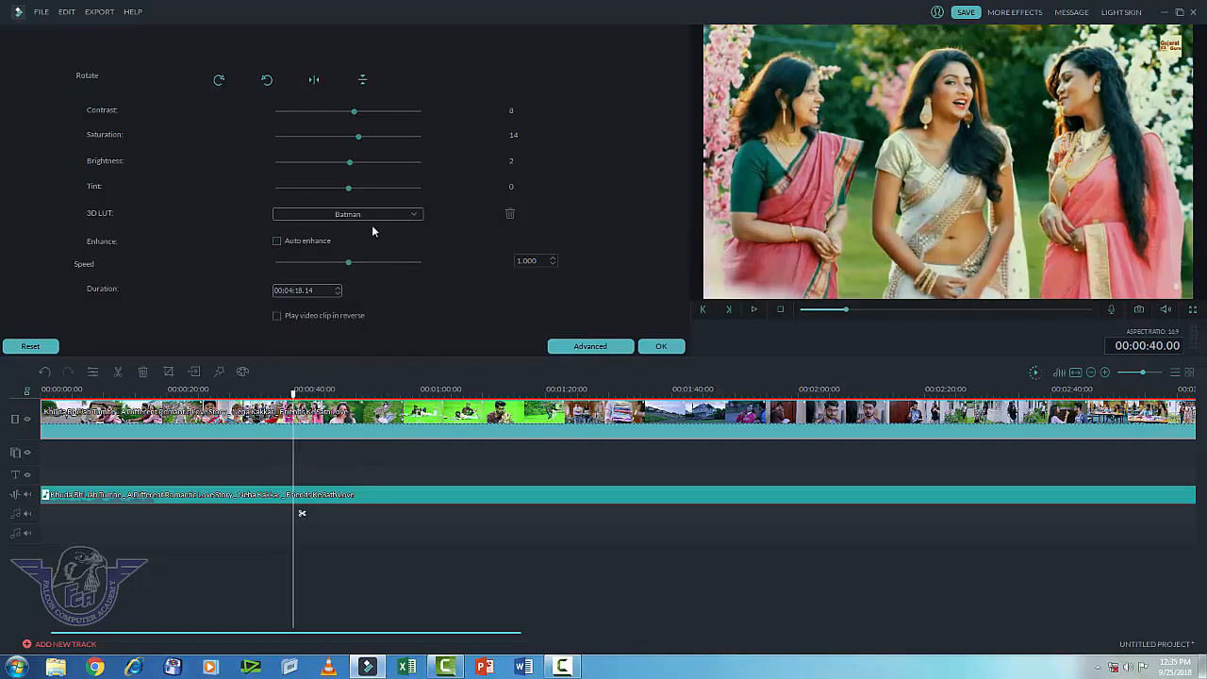
pyautogui.click(380, 218)
pyautogui.click(323, 264)
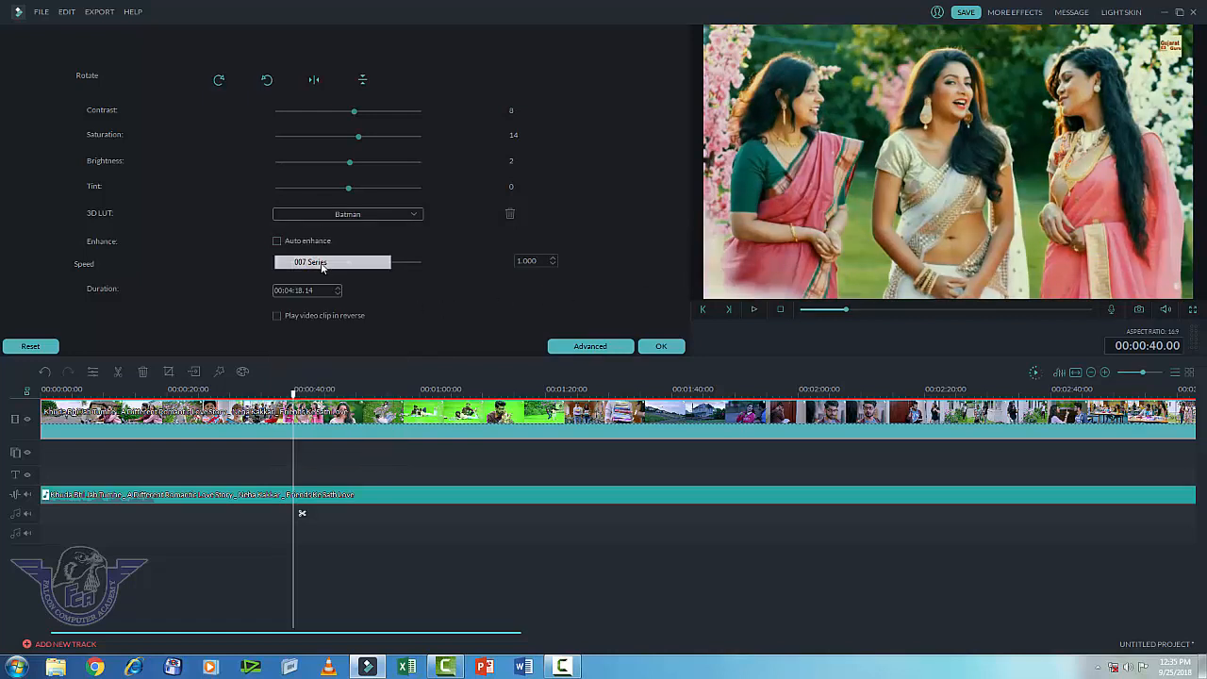
pyautogui.click(391, 219)
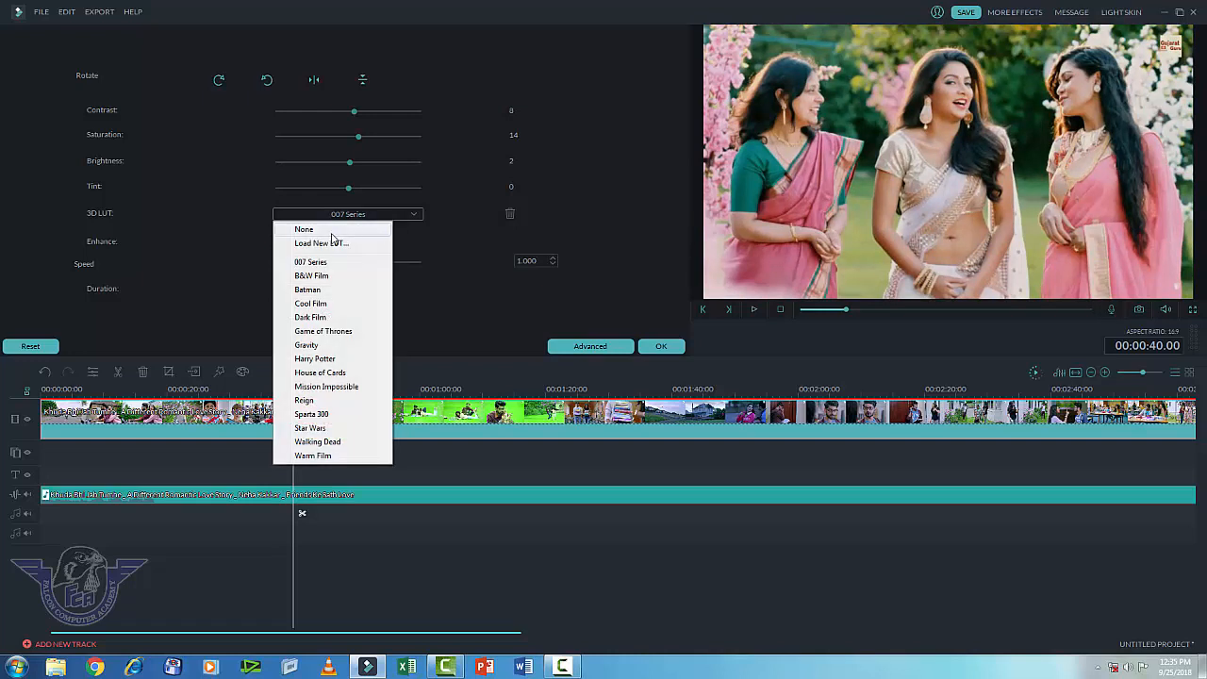
pyautogui.click(319, 231)
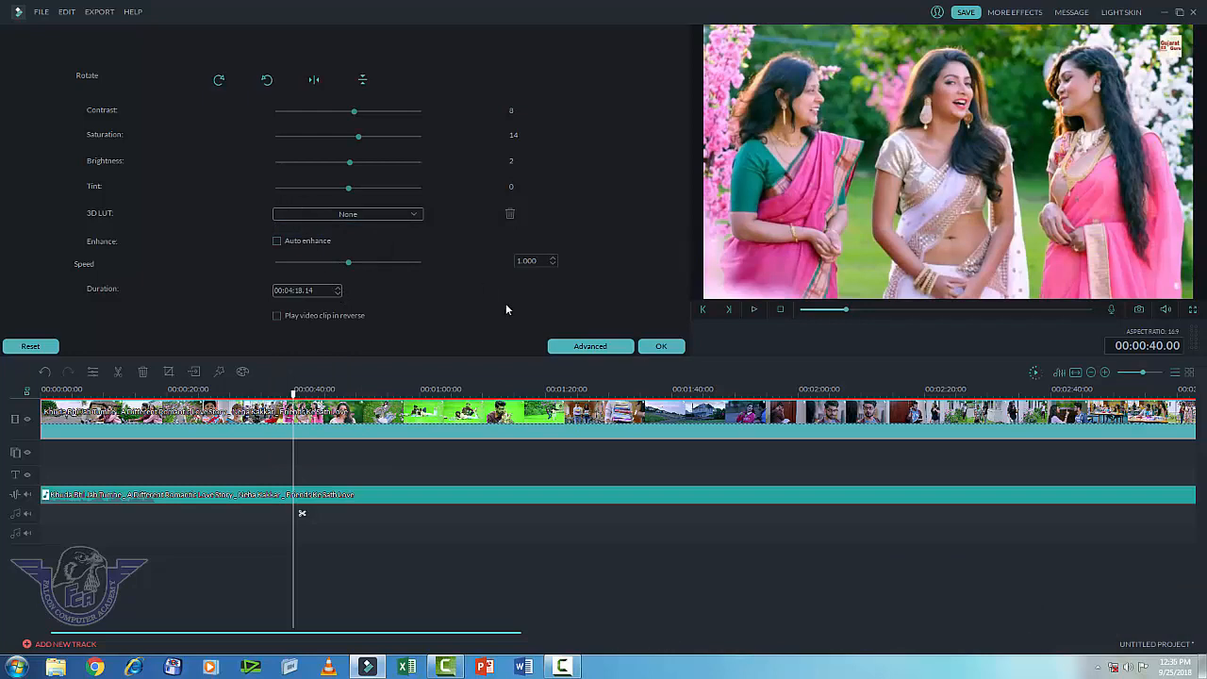
pyautogui.click(595, 346)
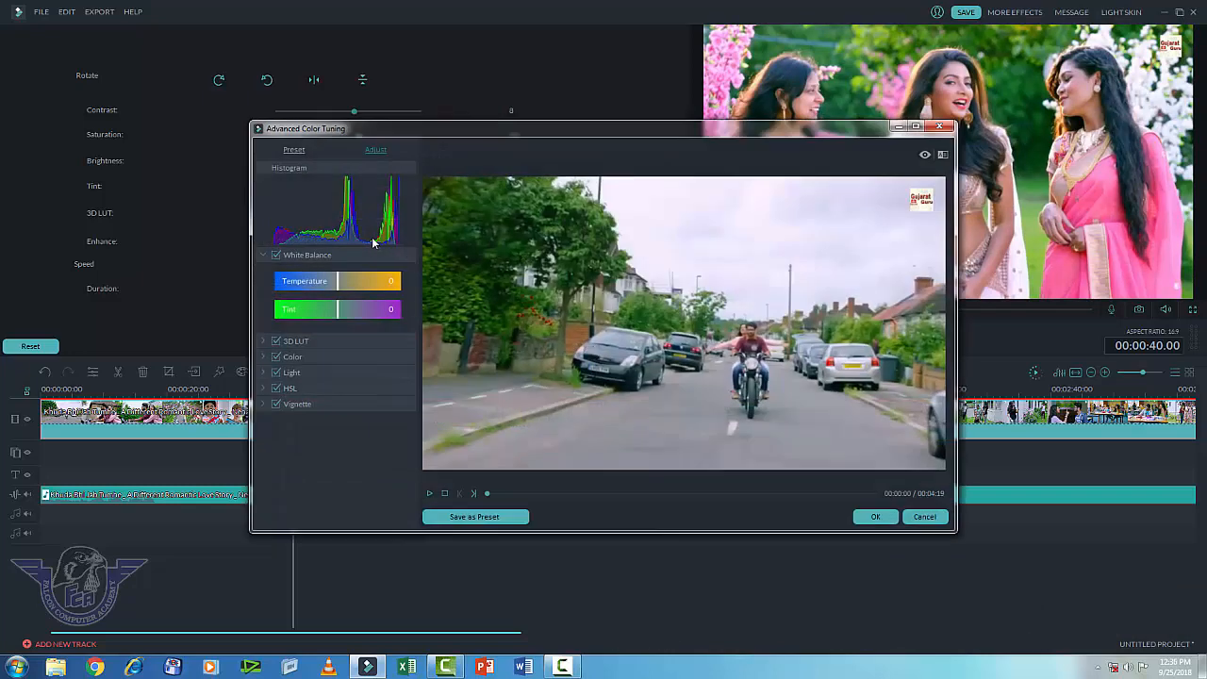
# Step: Set white balance temperature 25 and tint 16, then confirm the advanced colour window
pyautogui.moveTo(357, 283); pyautogui.dragTo(349, 317)
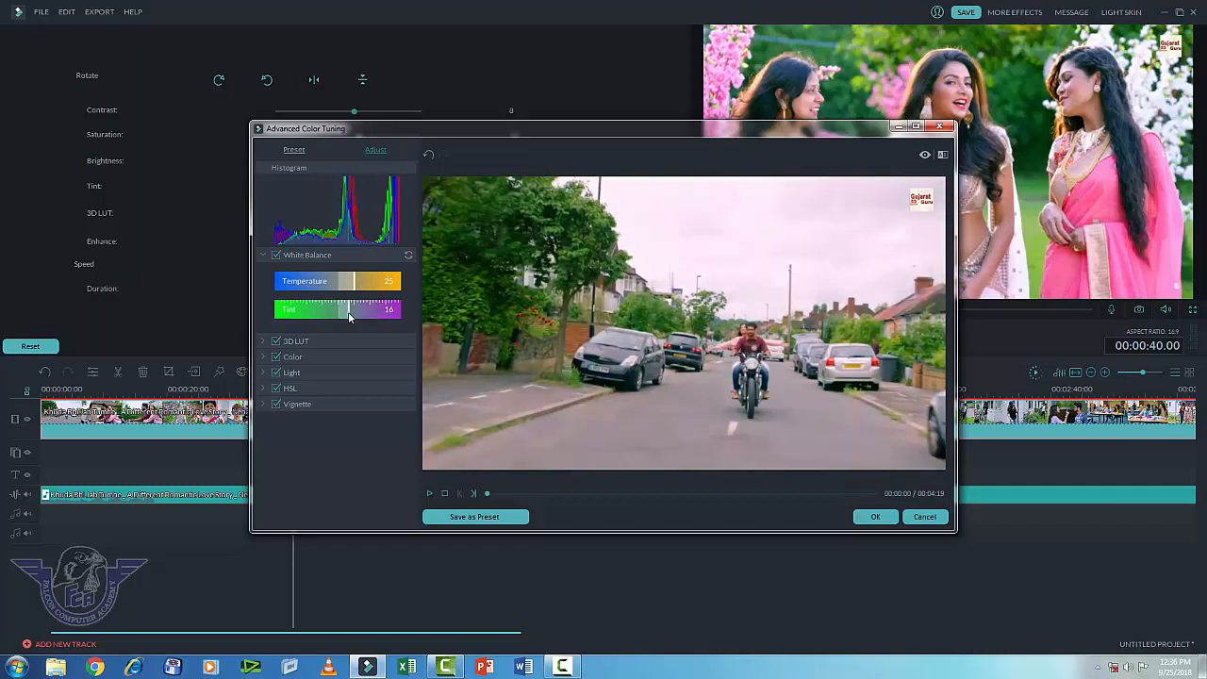
pyautogui.click(874, 518)
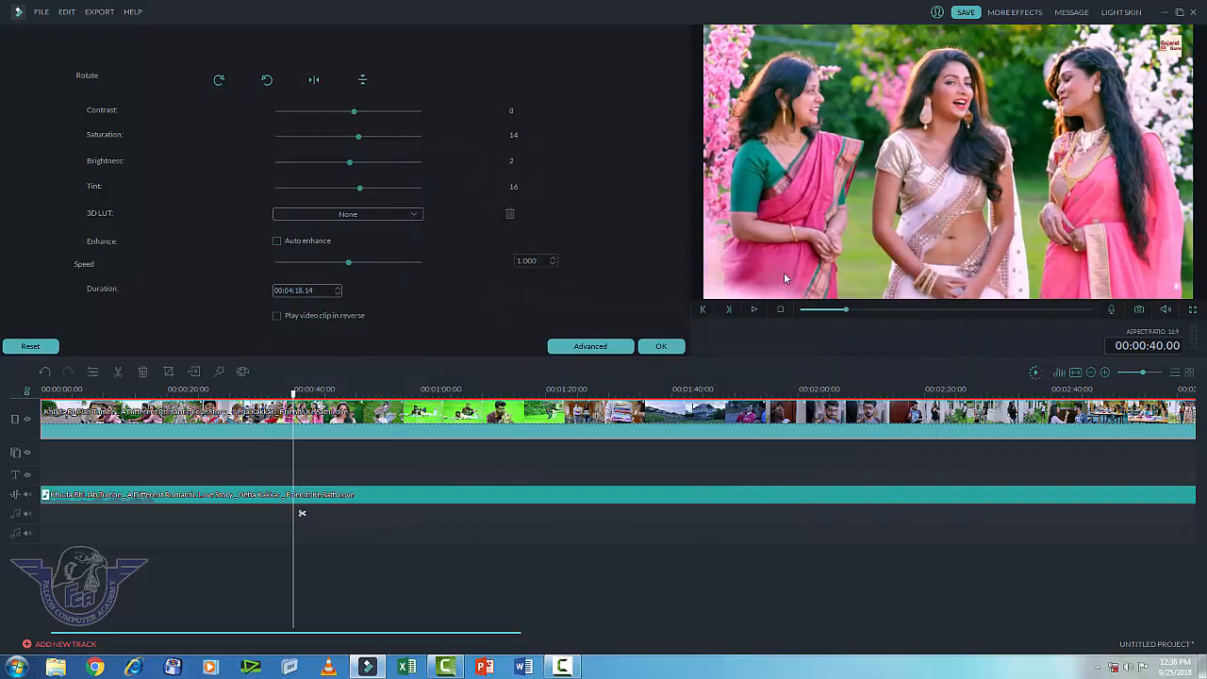
pyautogui.click(754, 312)
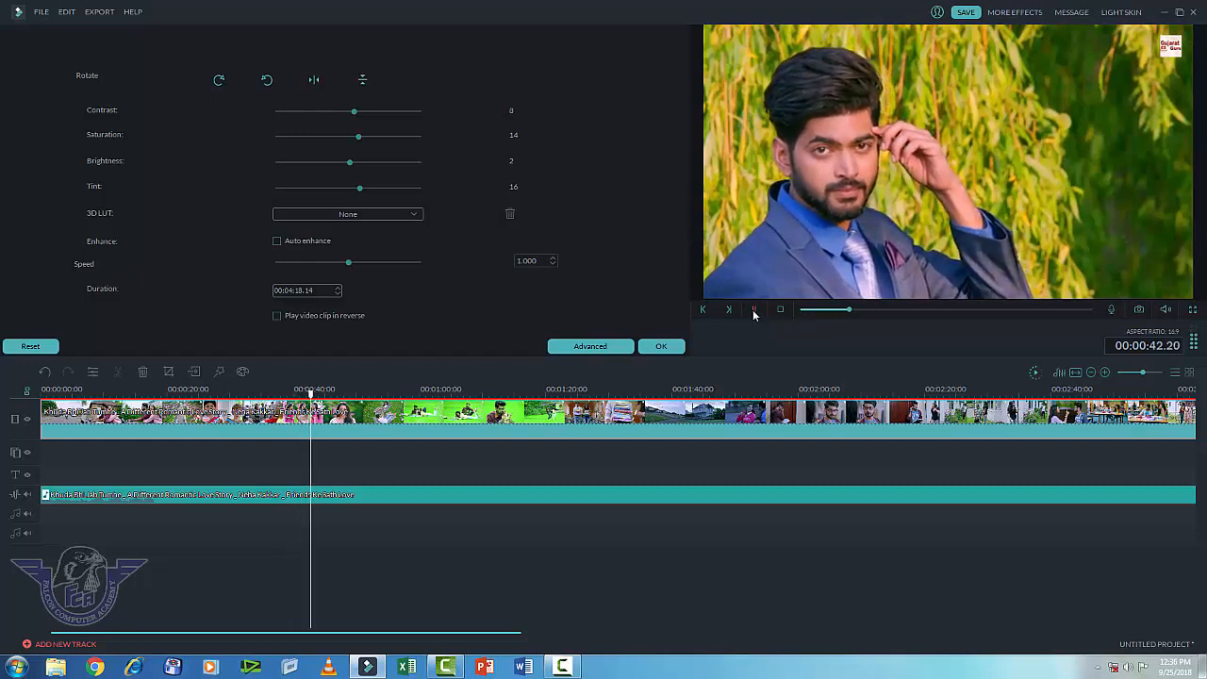
pyautogui.click(755, 311)
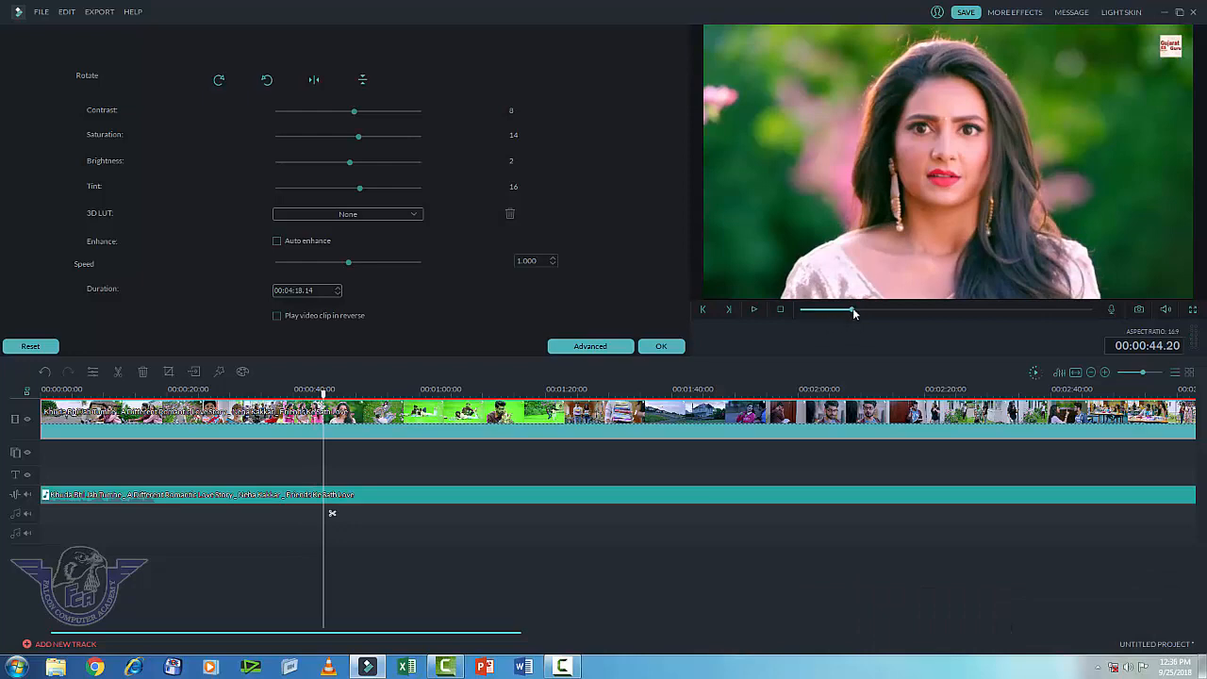
pyautogui.moveTo(854, 312); pyautogui.dragTo(804, 327)
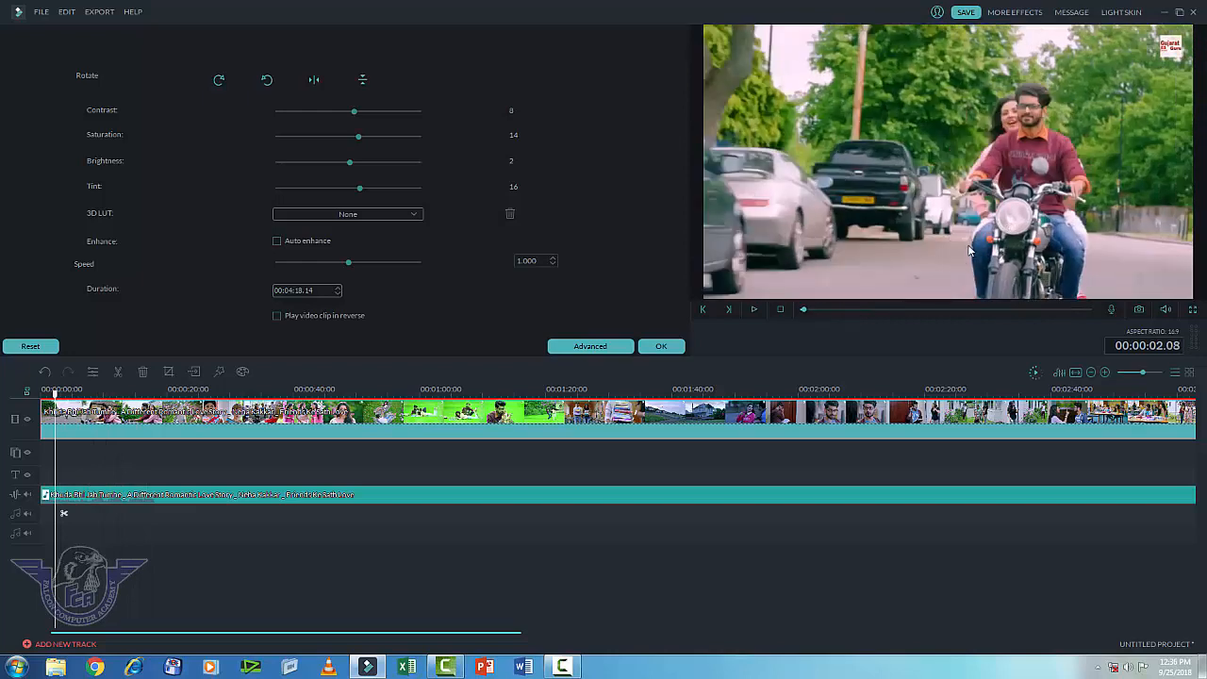
pyautogui.click(324, 317)
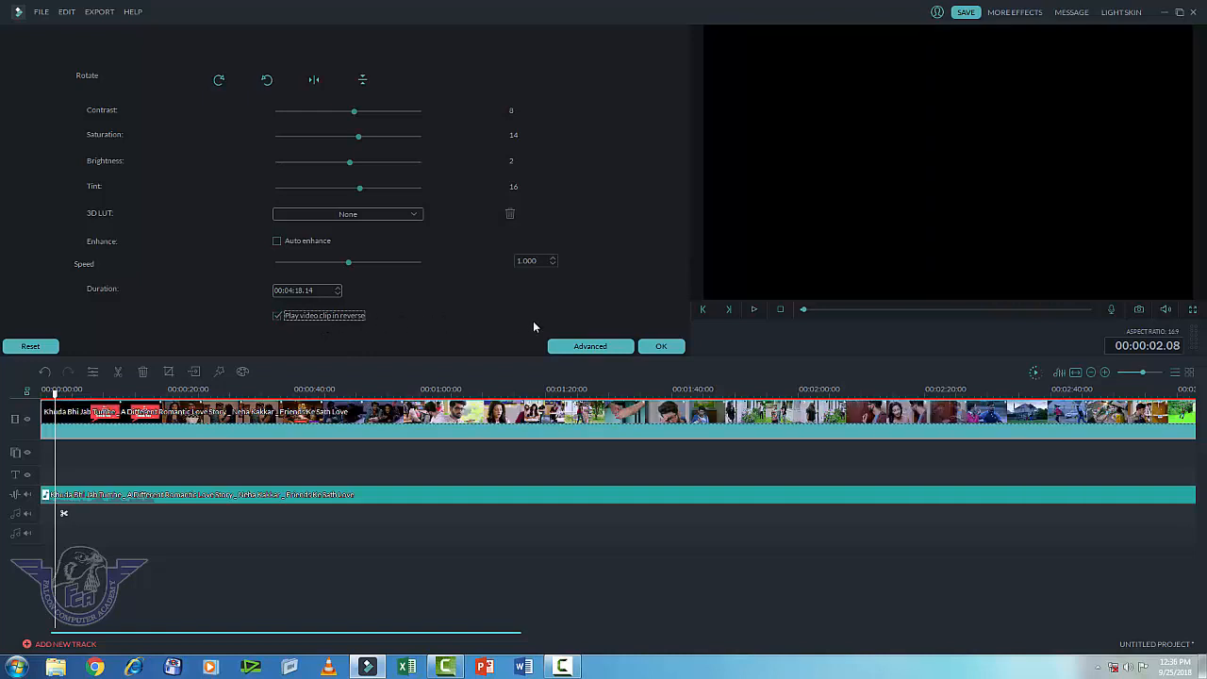
# Step: Play the reversed clip and jump the preview to near 1:55
pyautogui.click(756, 310)
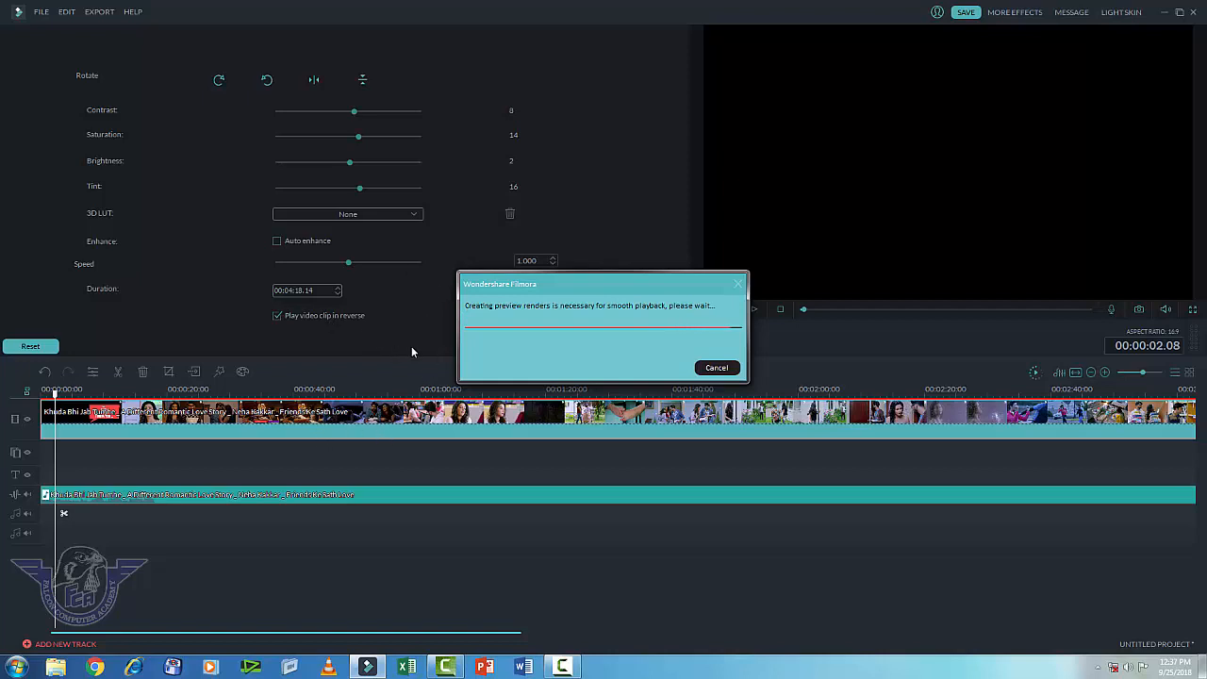
pyautogui.click(769, 391)
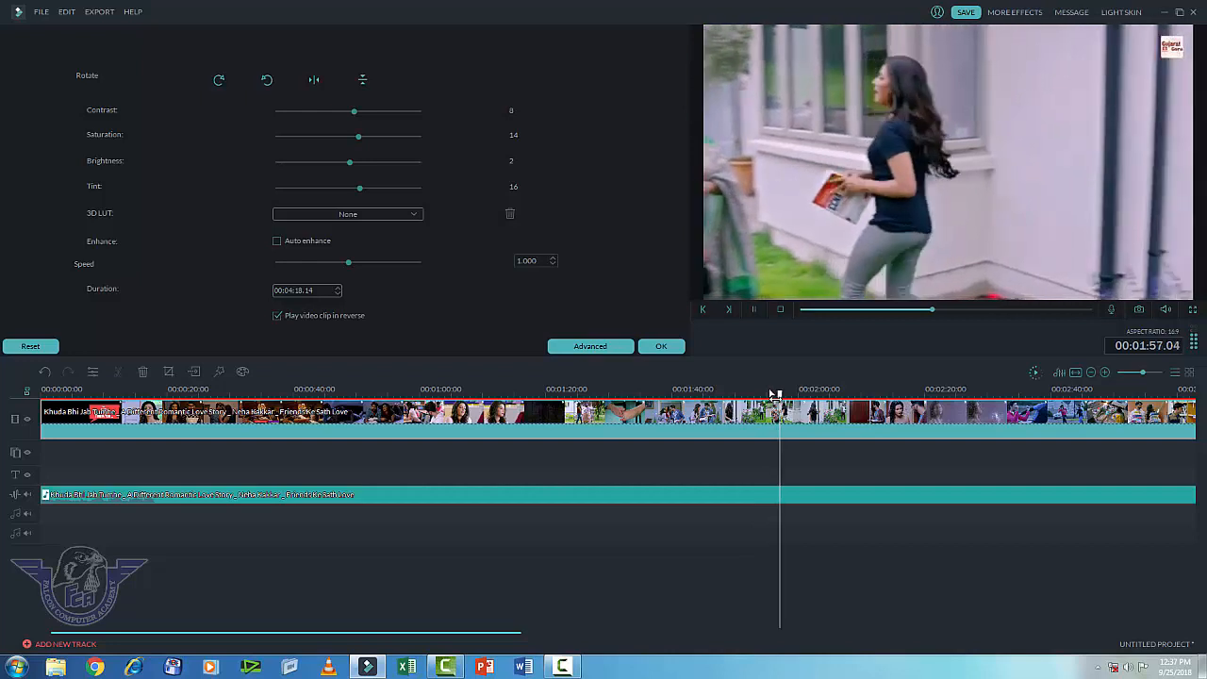
# Step: Pause playback, reset the clip's colour and reverse settings, and close the edit panel
pyautogui.click(755, 309)
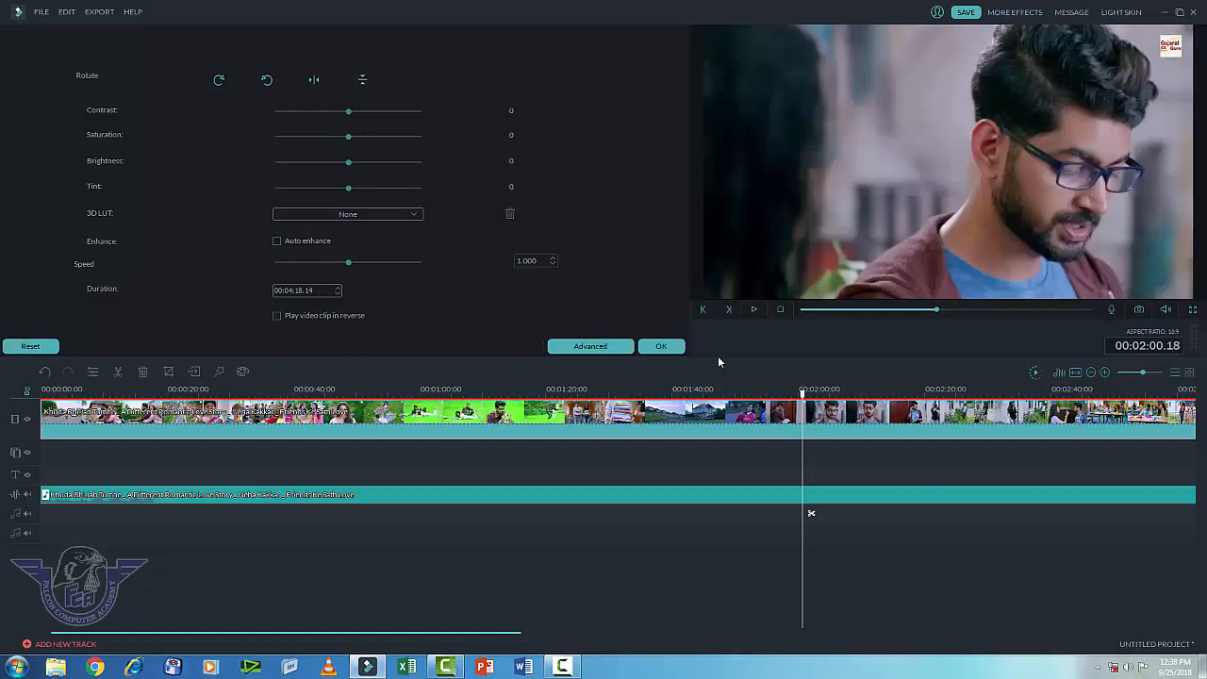
pyautogui.click(664, 347)
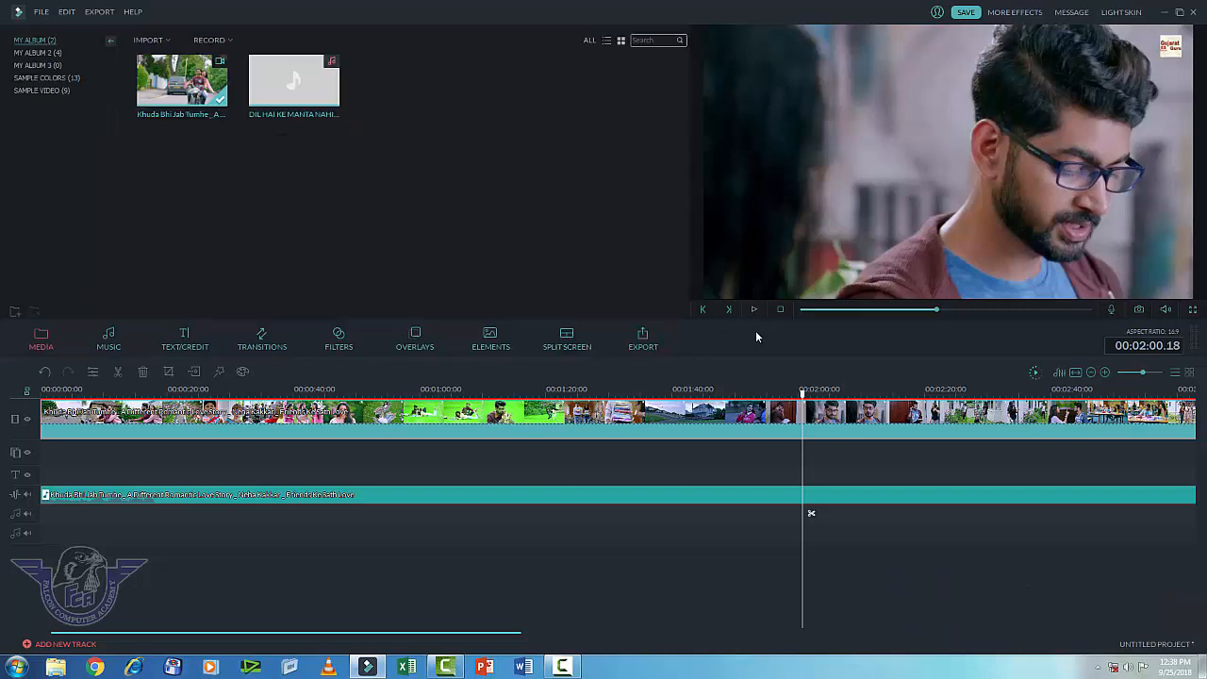